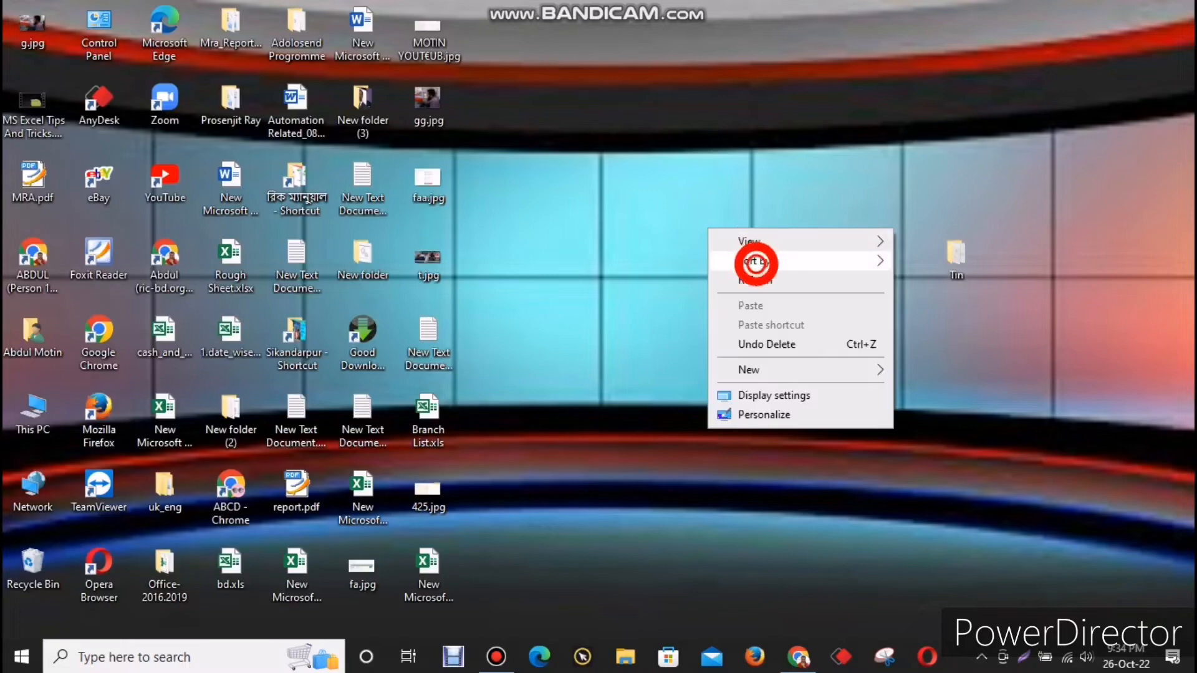
pyautogui.click(723, 278)
pyautogui.rightClick(705, 233)
pyautogui.click(737, 281)
pyautogui.rightClick(726, 234)
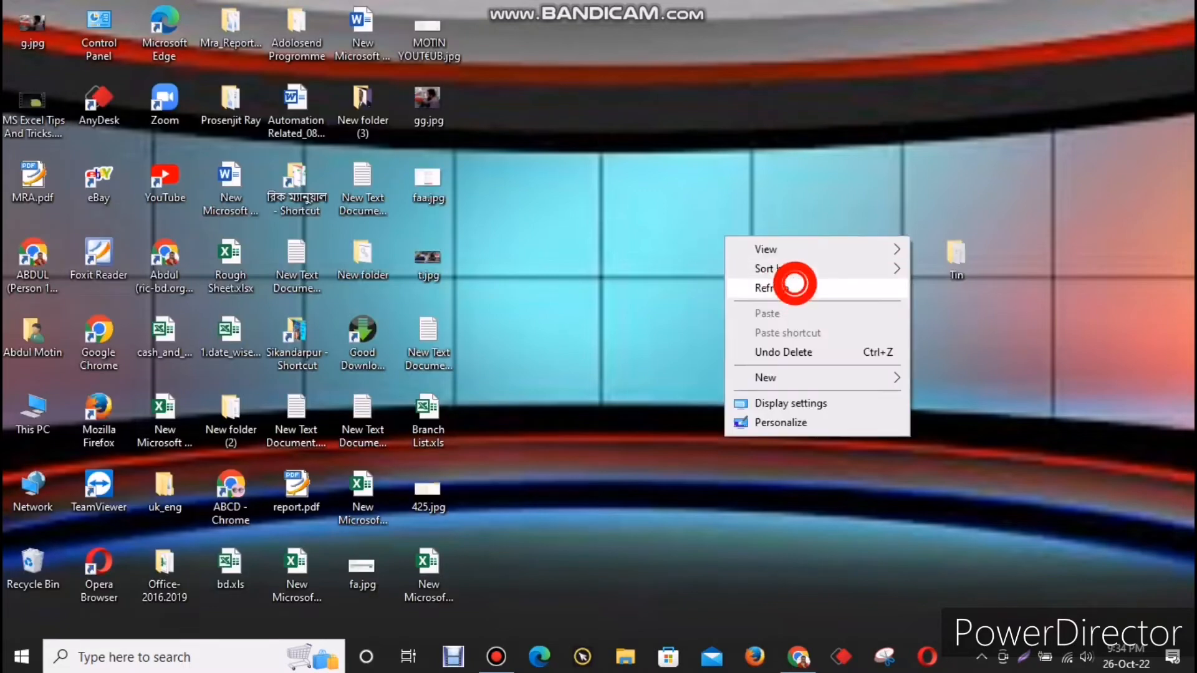
pyautogui.click(776, 282)
pyautogui.rightClick(701, 233)
pyautogui.click(773, 282)
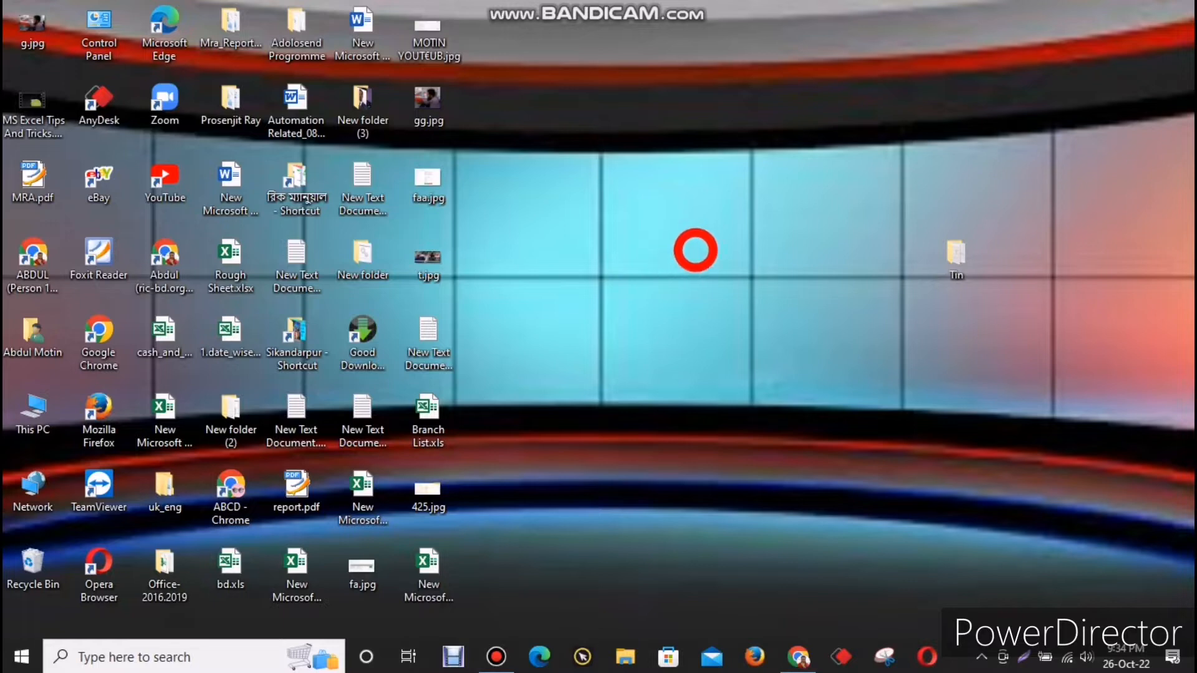
pyautogui.rightClick(761, 179)
pyautogui.click(780, 230)
pyautogui.rightClick(762, 219)
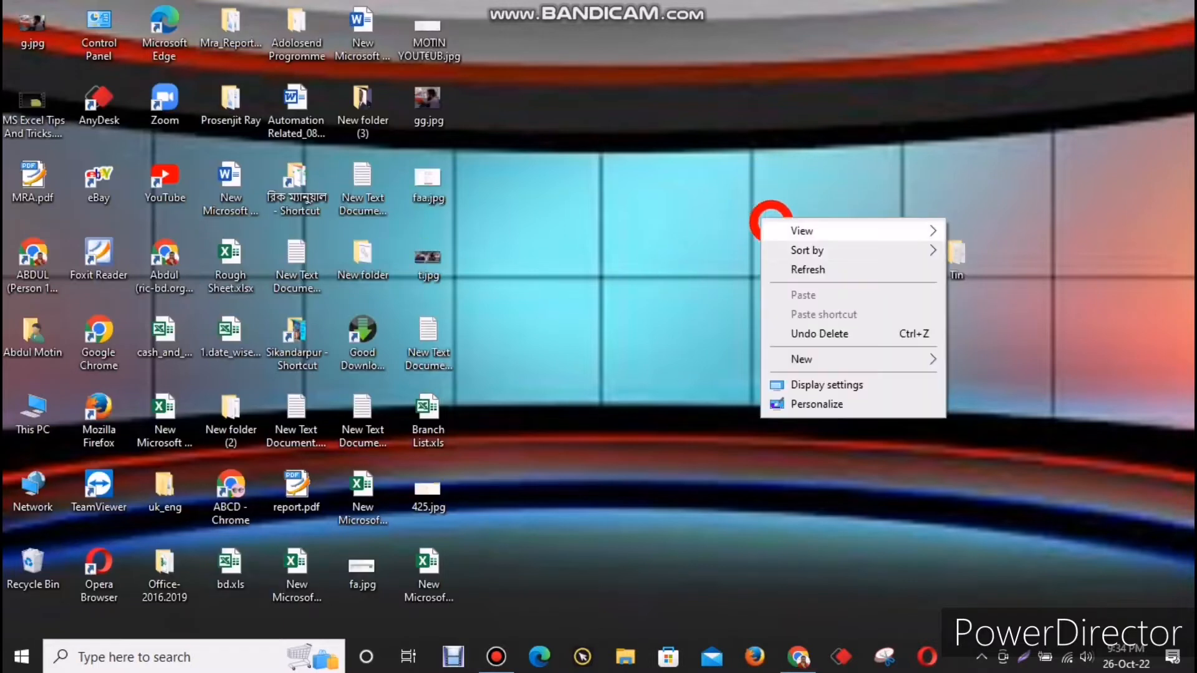
pyautogui.click(796, 270)
pyautogui.rightClick(801, 227)
pyautogui.click(841, 280)
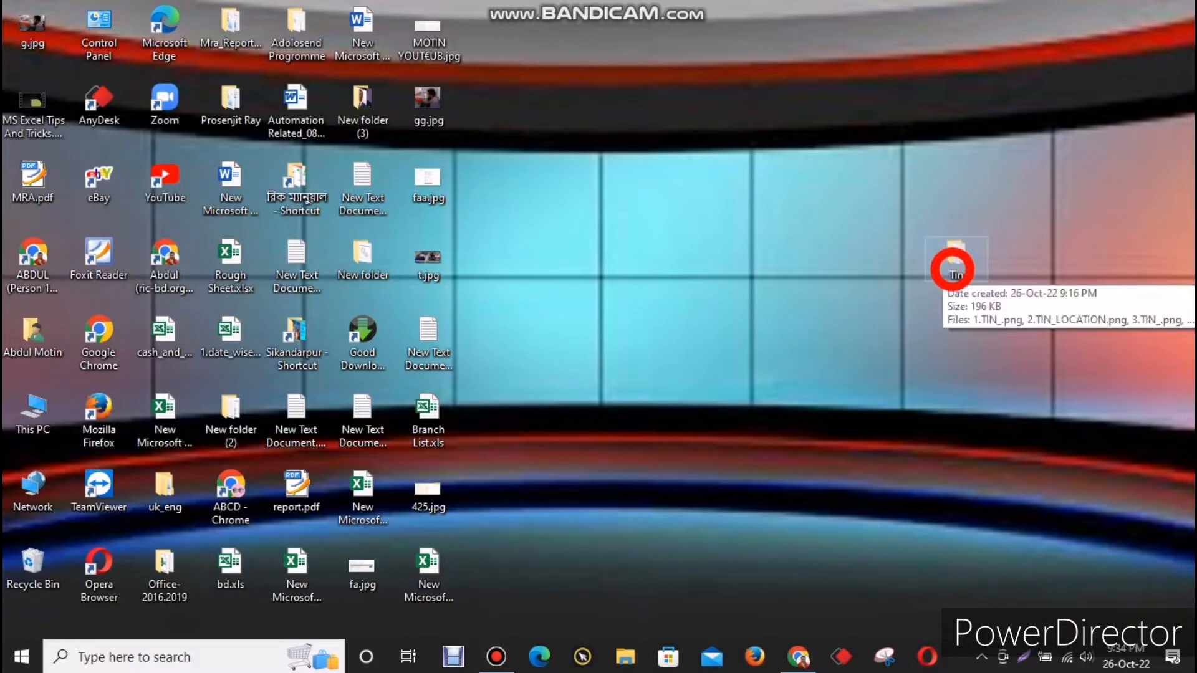
# Step: Open the Tin folder on the desktop
pyautogui.doubleClick(952, 270)
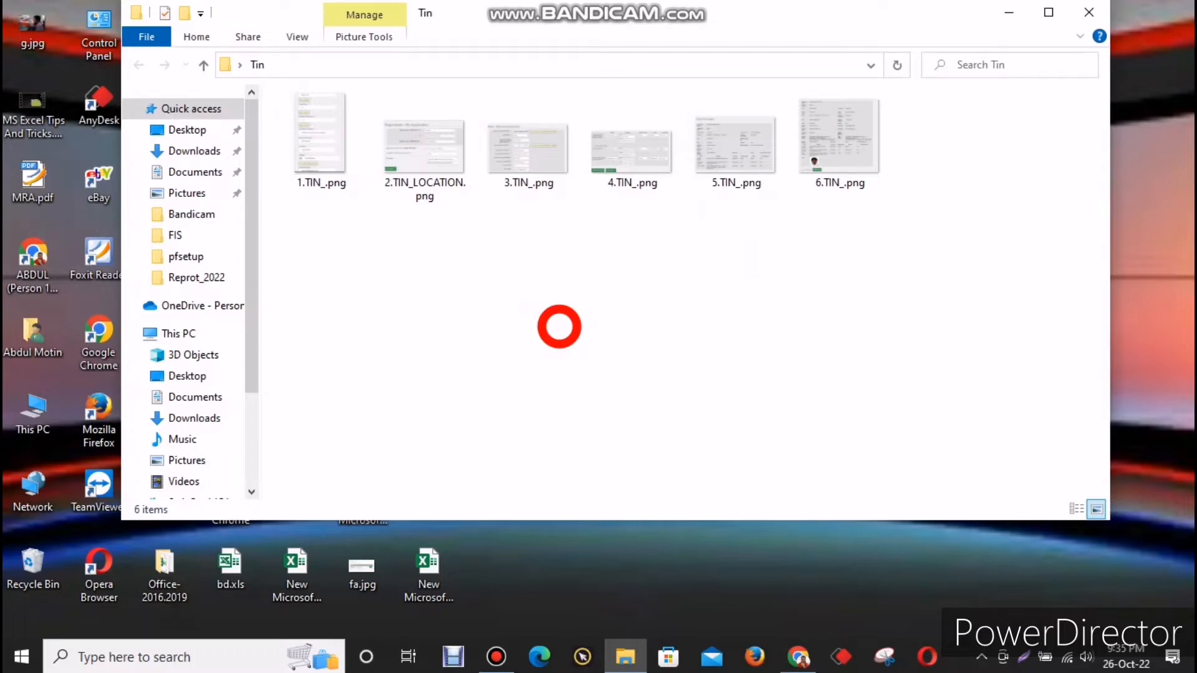
pyautogui.rightClick(560, 326)
pyautogui.click(593, 396)
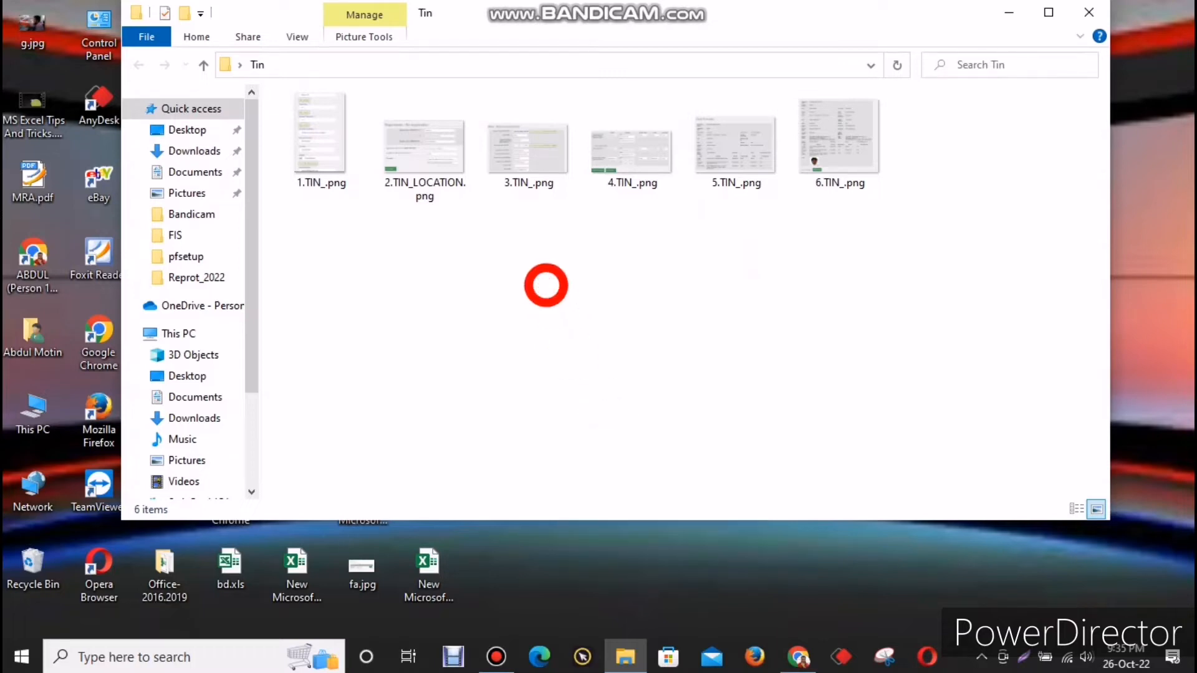
pyautogui.rightClick(548, 284)
pyautogui.click(586, 357)
pyautogui.rightClick(535, 255)
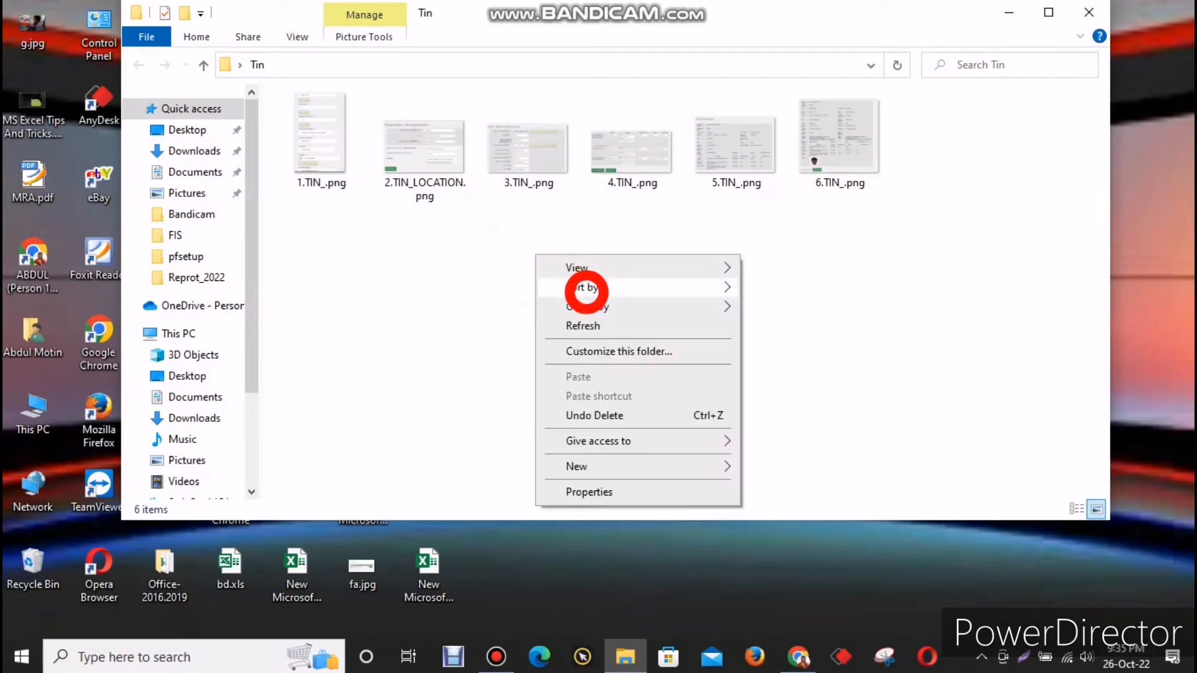
pyautogui.click(589, 325)
pyautogui.rightClick(531, 255)
pyautogui.click(579, 323)
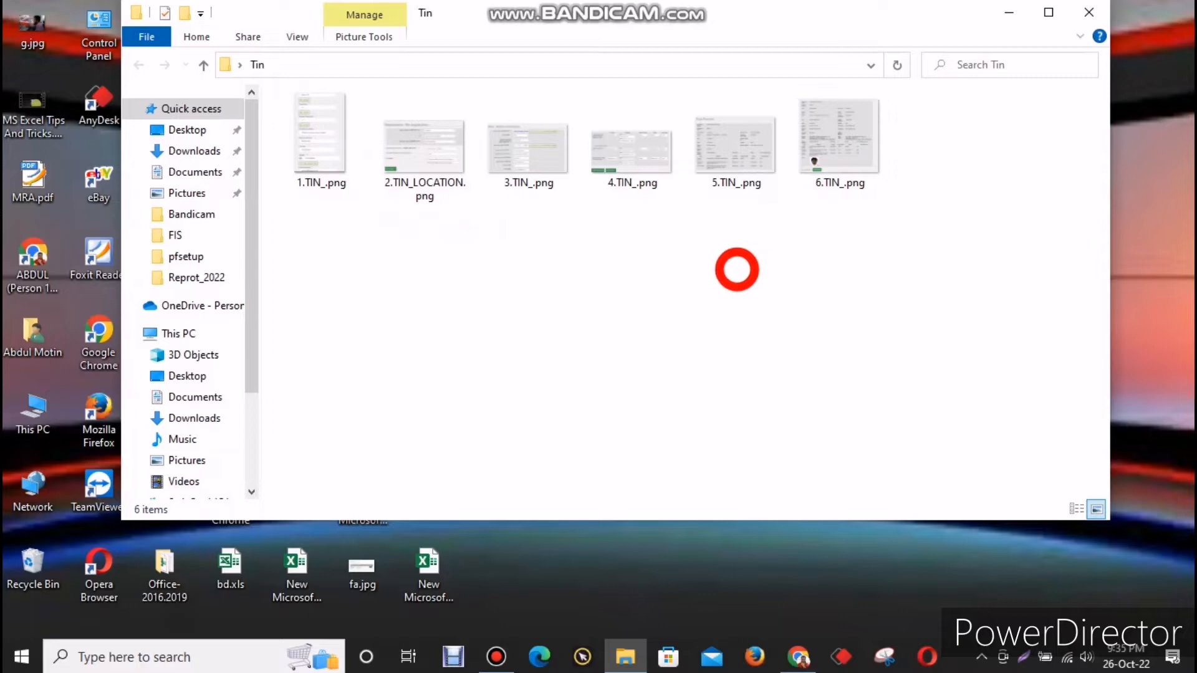
pyautogui.rightClick(736, 268)
pyautogui.click(775, 341)
pyautogui.rightClick(713, 277)
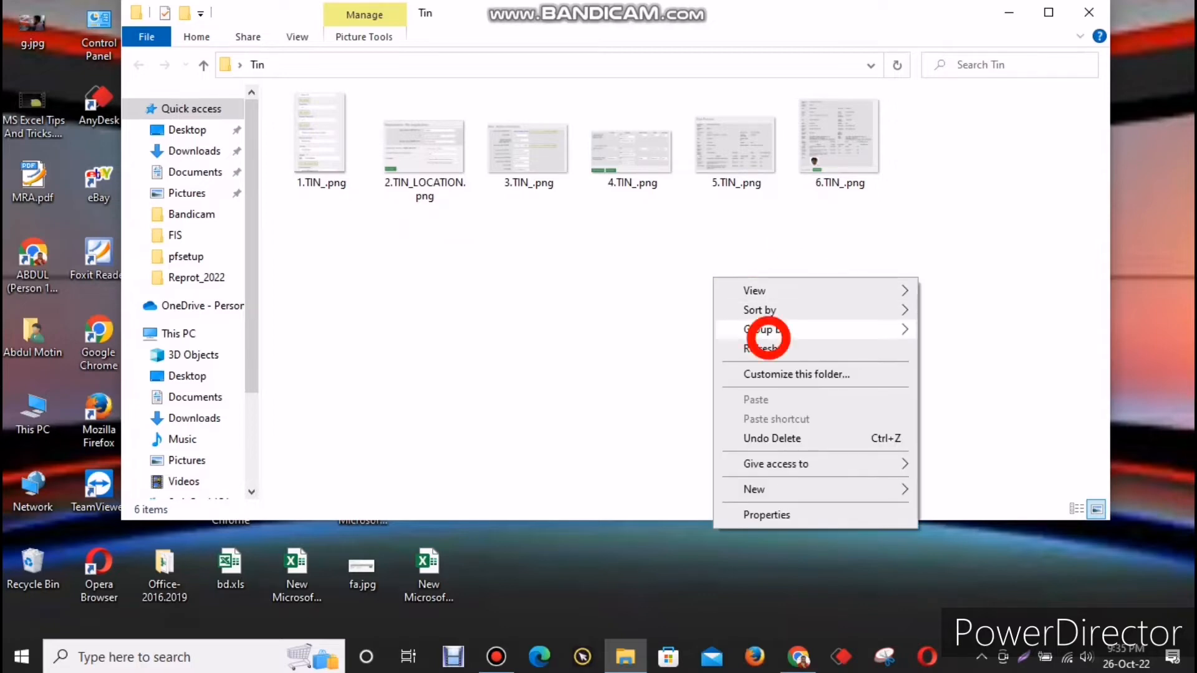
pyautogui.click(758, 347)
pyautogui.rightClick(711, 292)
pyautogui.click(772, 363)
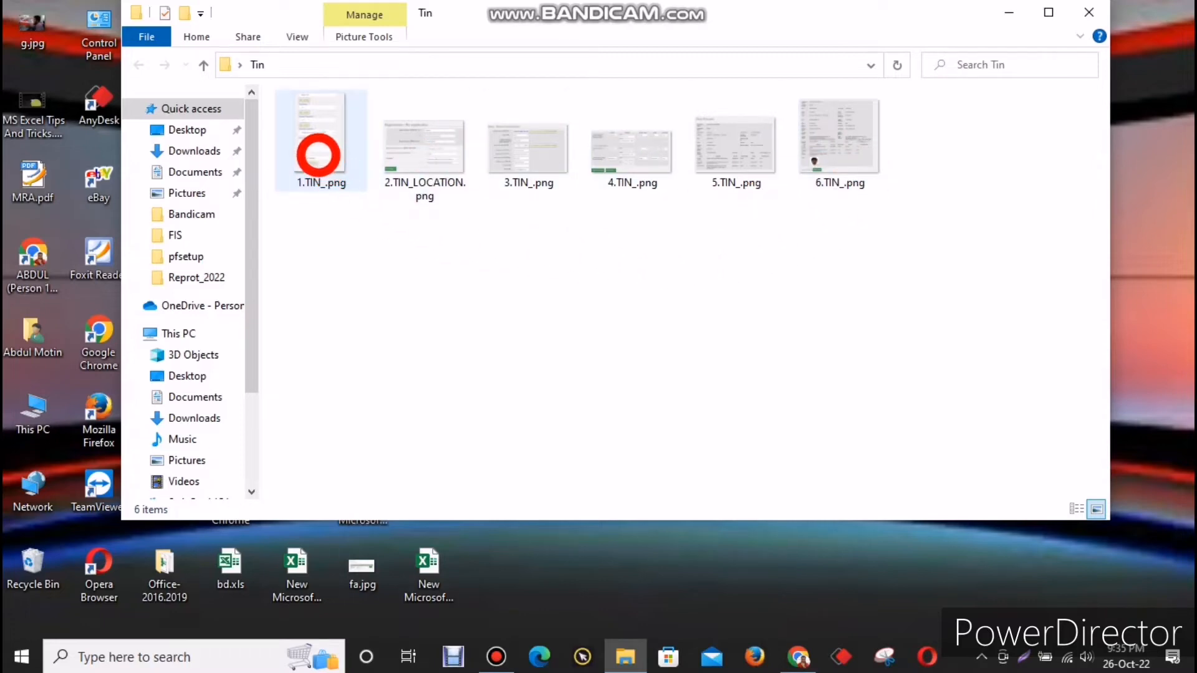
pyautogui.click(318, 155)
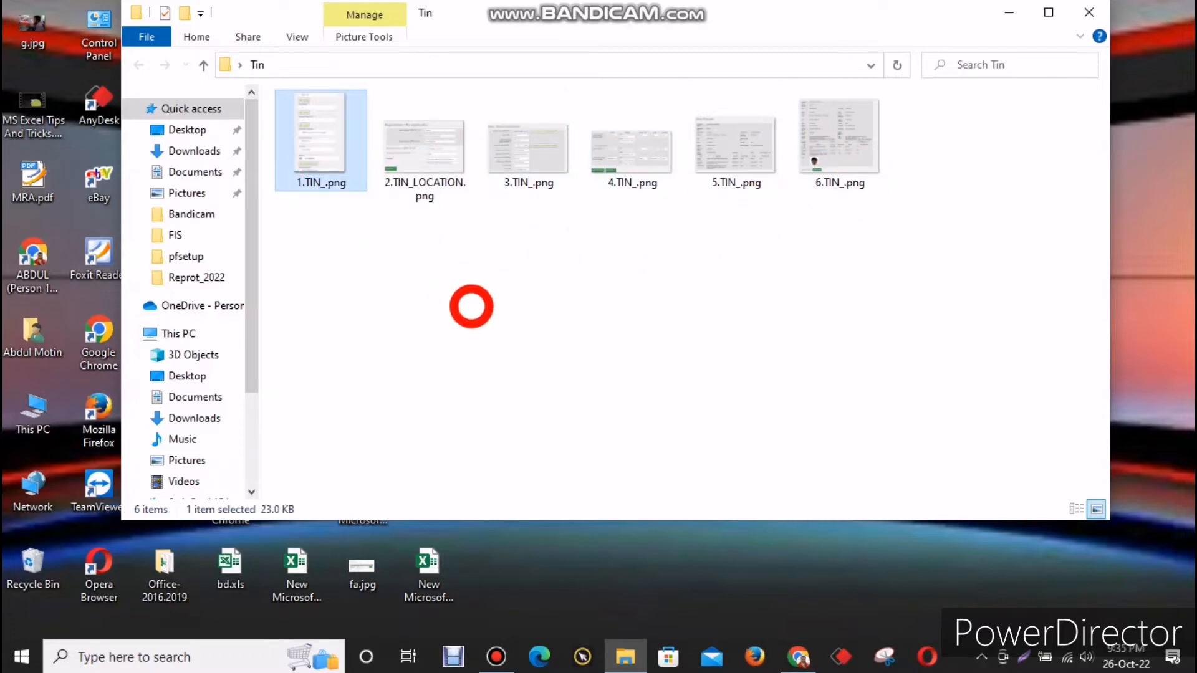
pyautogui.keyDown('ctrl'); pyautogui.click(508, 190); pyautogui.keyUp('ctrl')
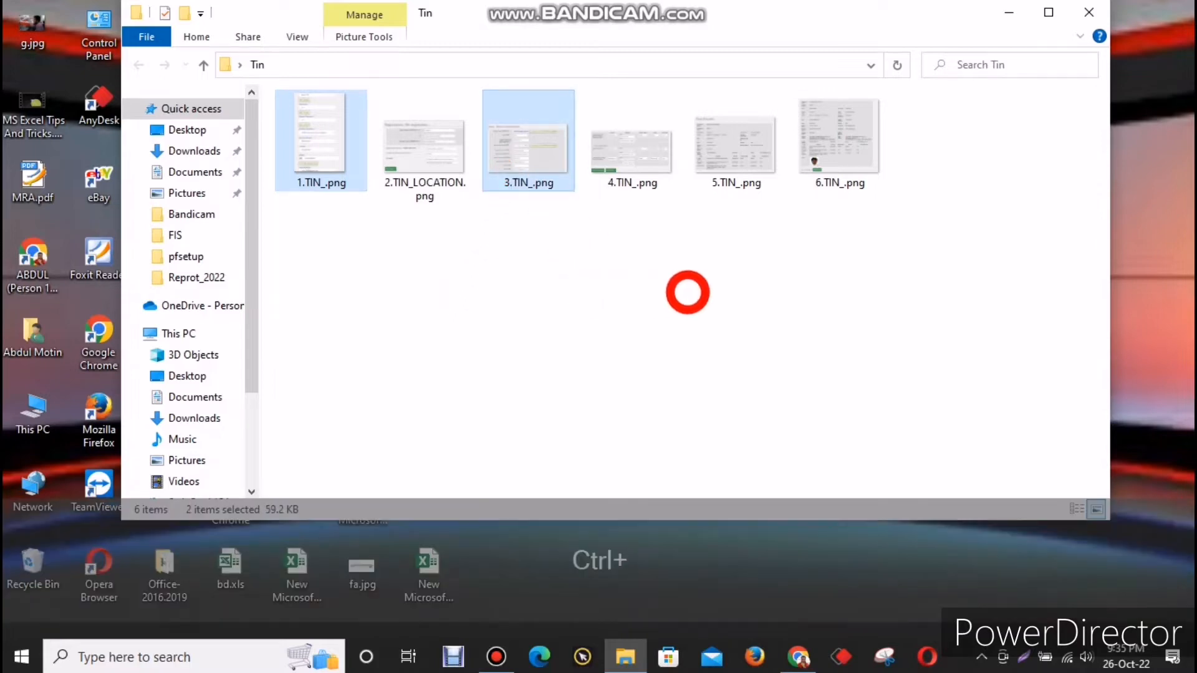
pyautogui.keyDown('ctrl'); pyautogui.click(839, 178); pyautogui.keyUp('ctrl')
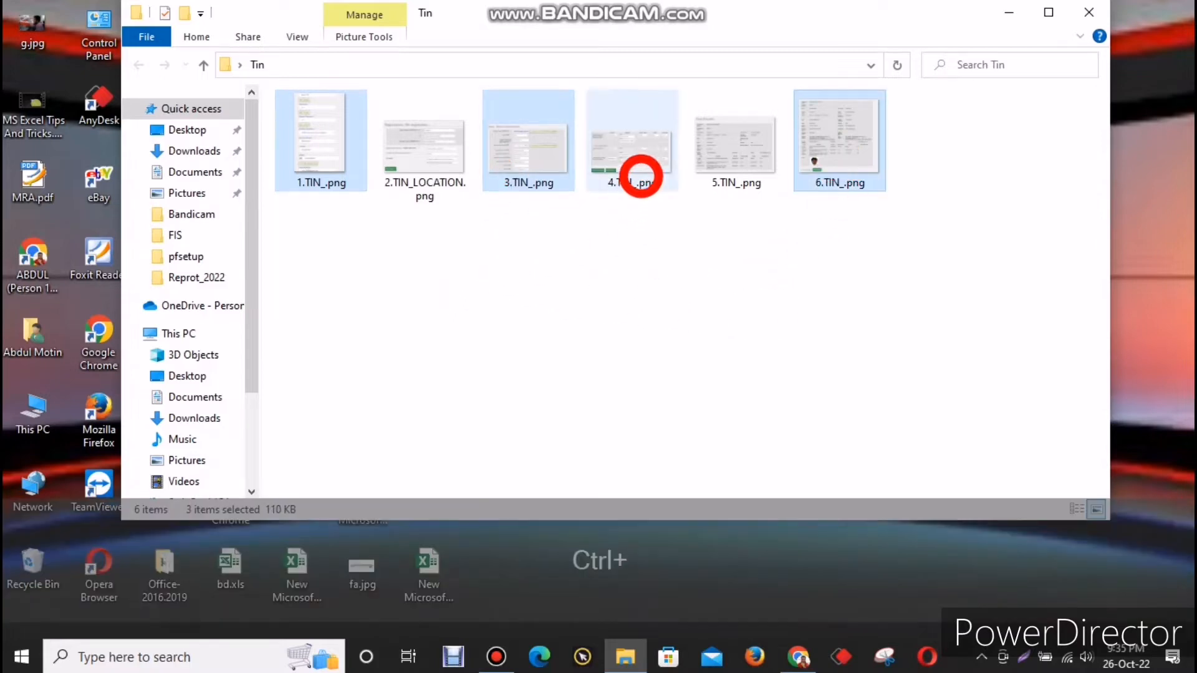
pyautogui.keyDown('ctrl'); pyautogui.click(648, 166); pyautogui.keyUp('ctrl')
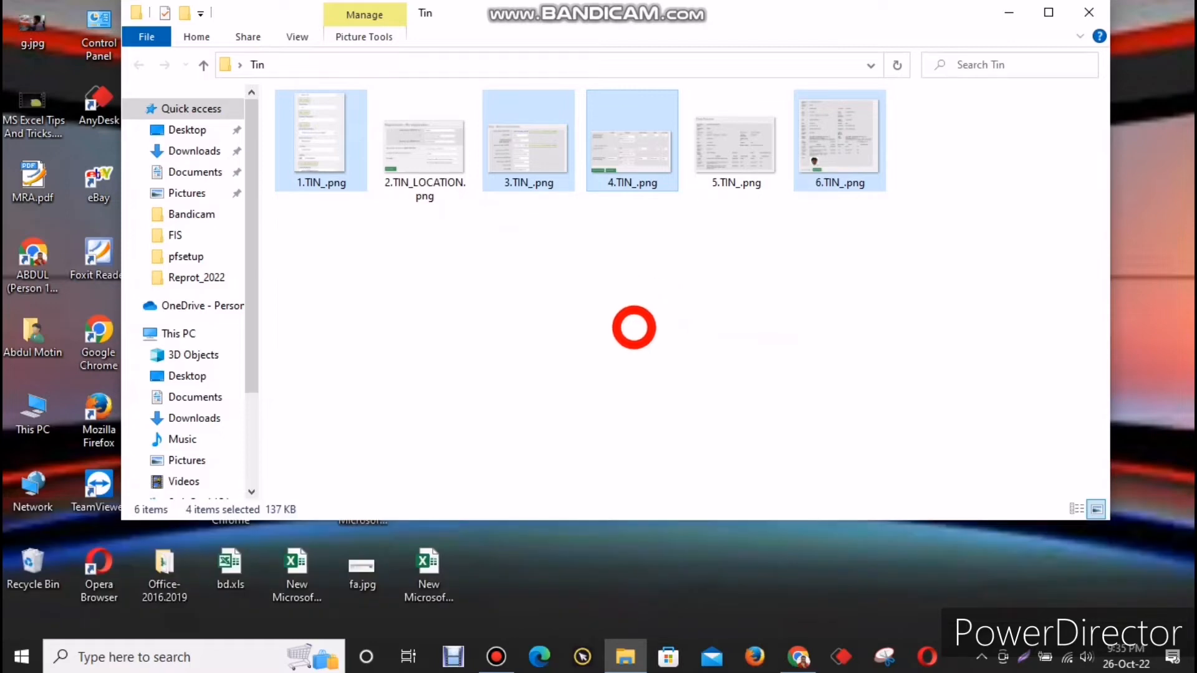
pyautogui.click(634, 327)
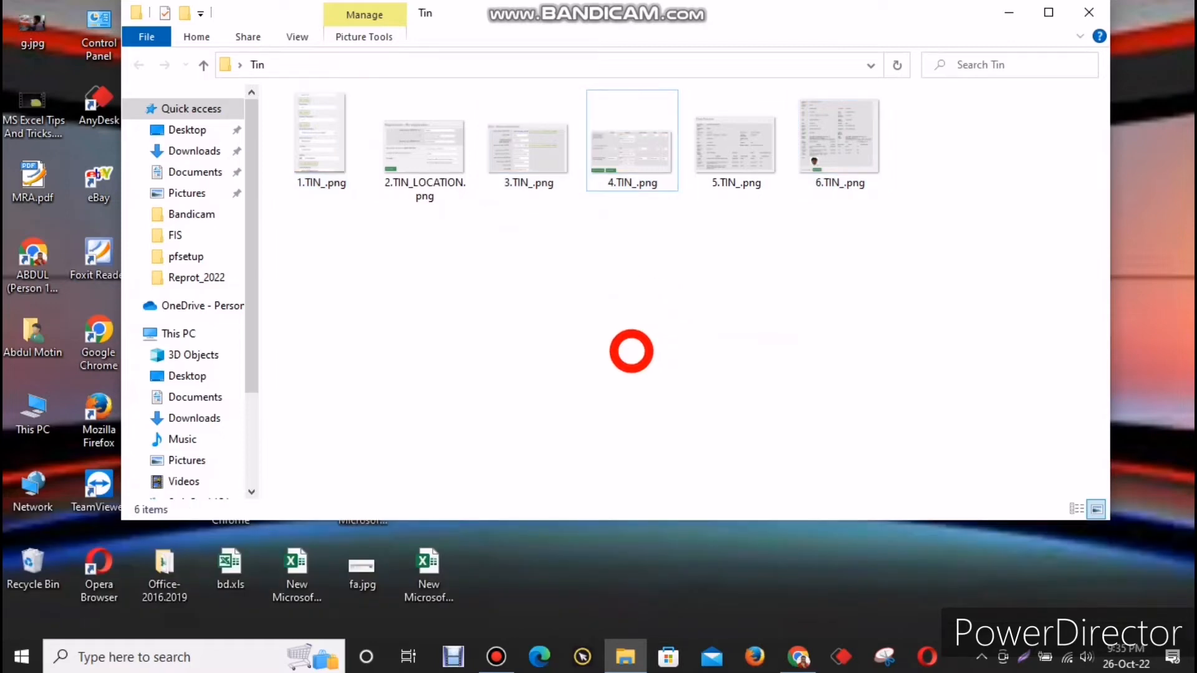
# Step: Select all six PNG pictures in the Tin folder and open the print settings for them
pyautogui.moveTo(1019, 141); pyautogui.dragTo(334, 149)
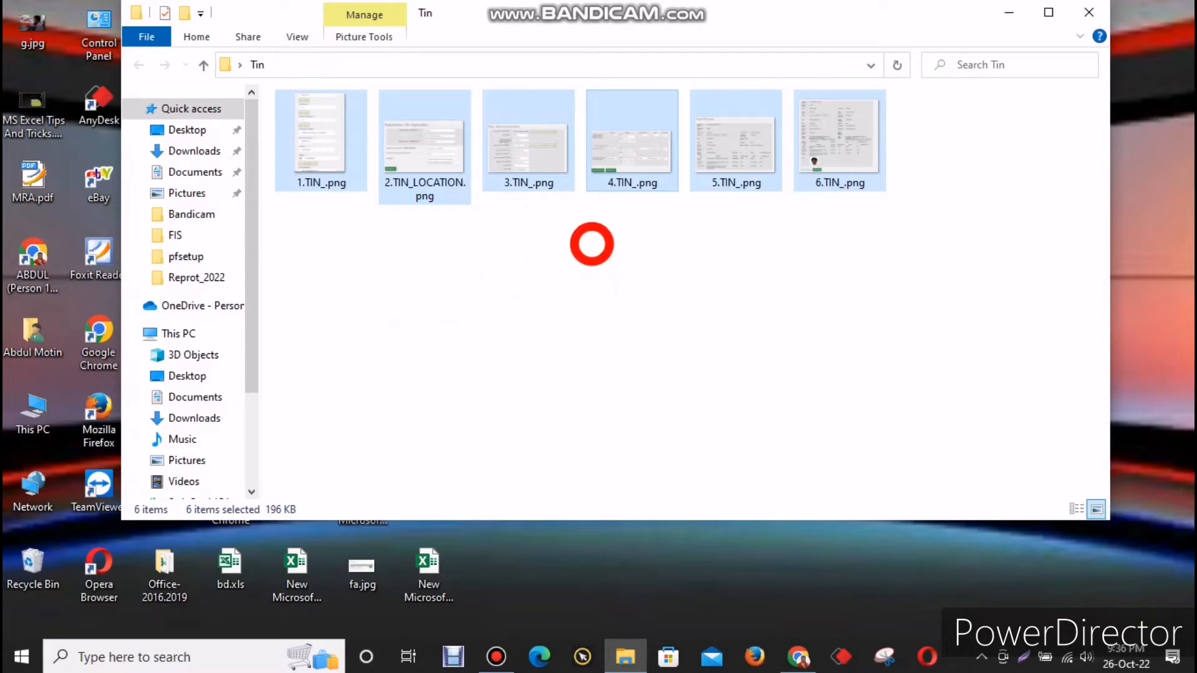
pyautogui.rightClick(432, 150)
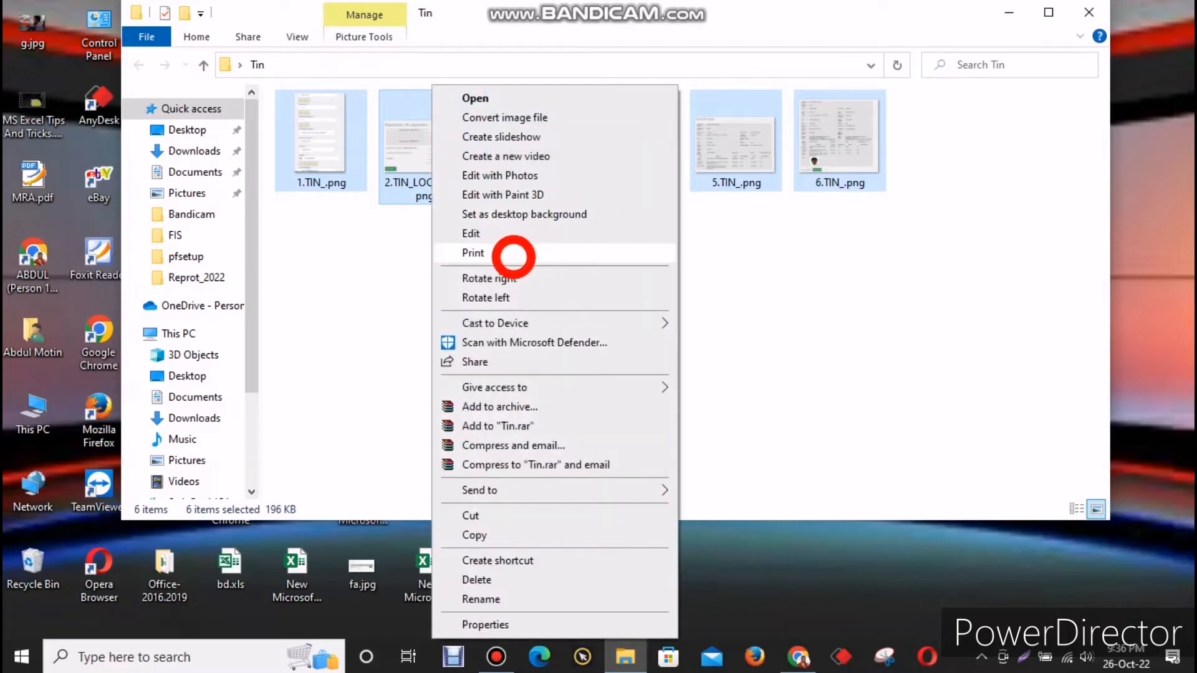
pyautogui.click(519, 255)
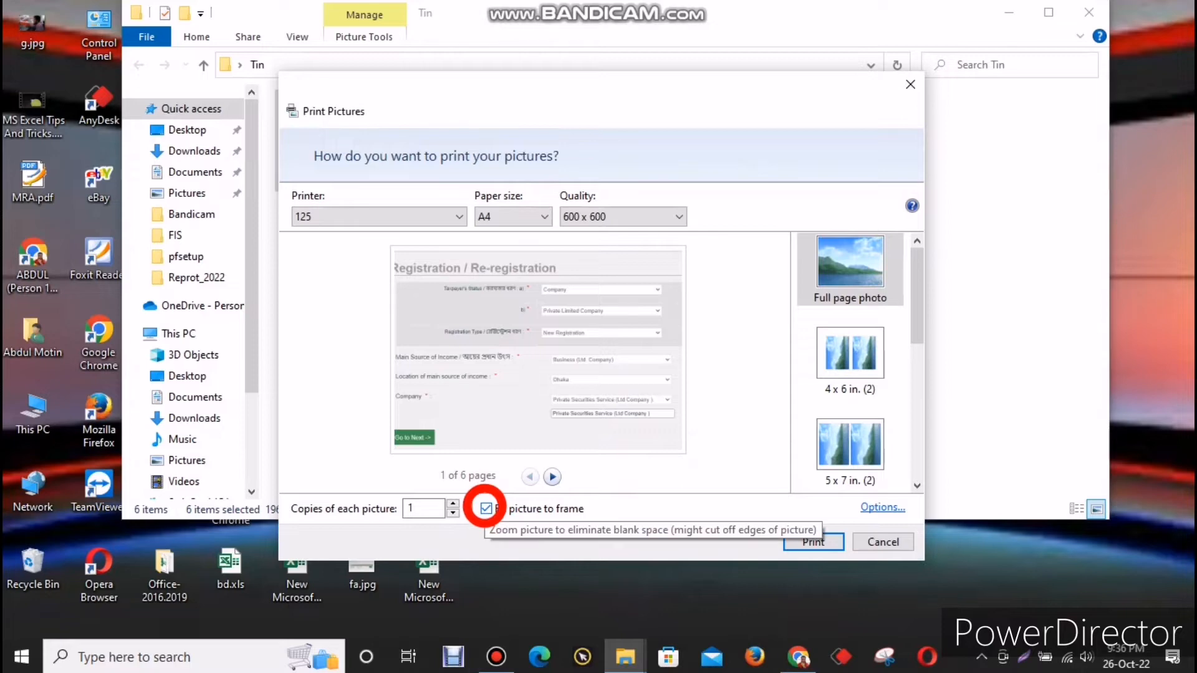
# Step: Turn off Fit picture to frame and choose Microsoft Print to PDF as the printer
pyautogui.click(486, 508)
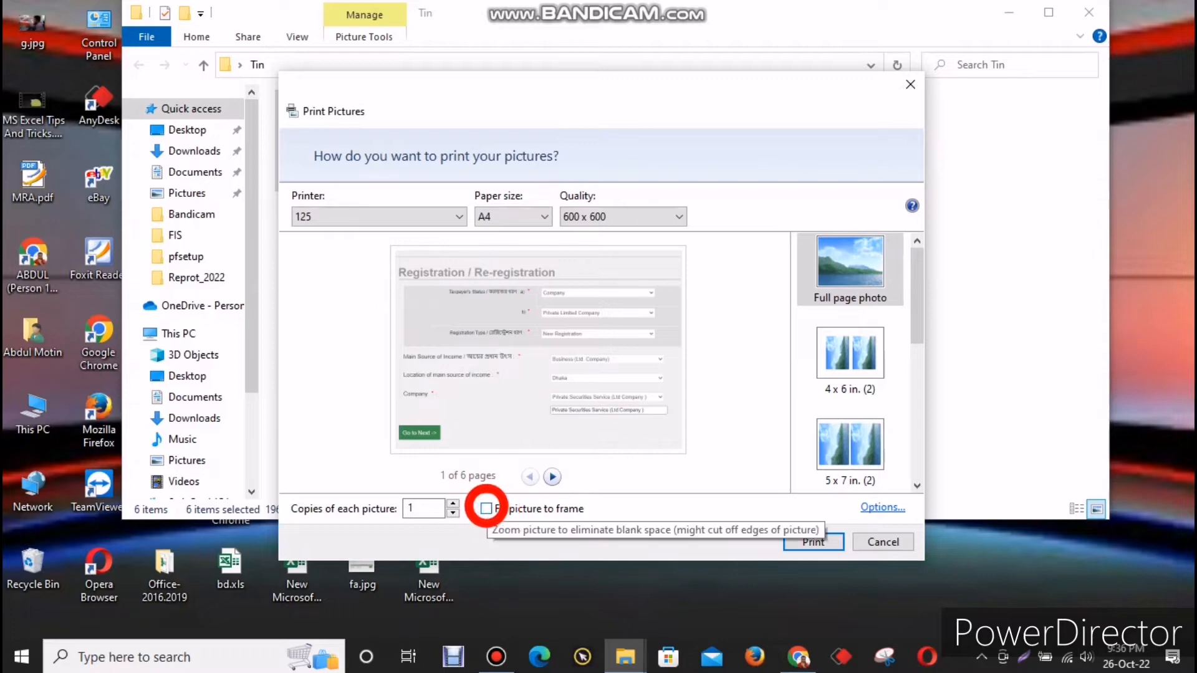
pyautogui.click(486, 508)
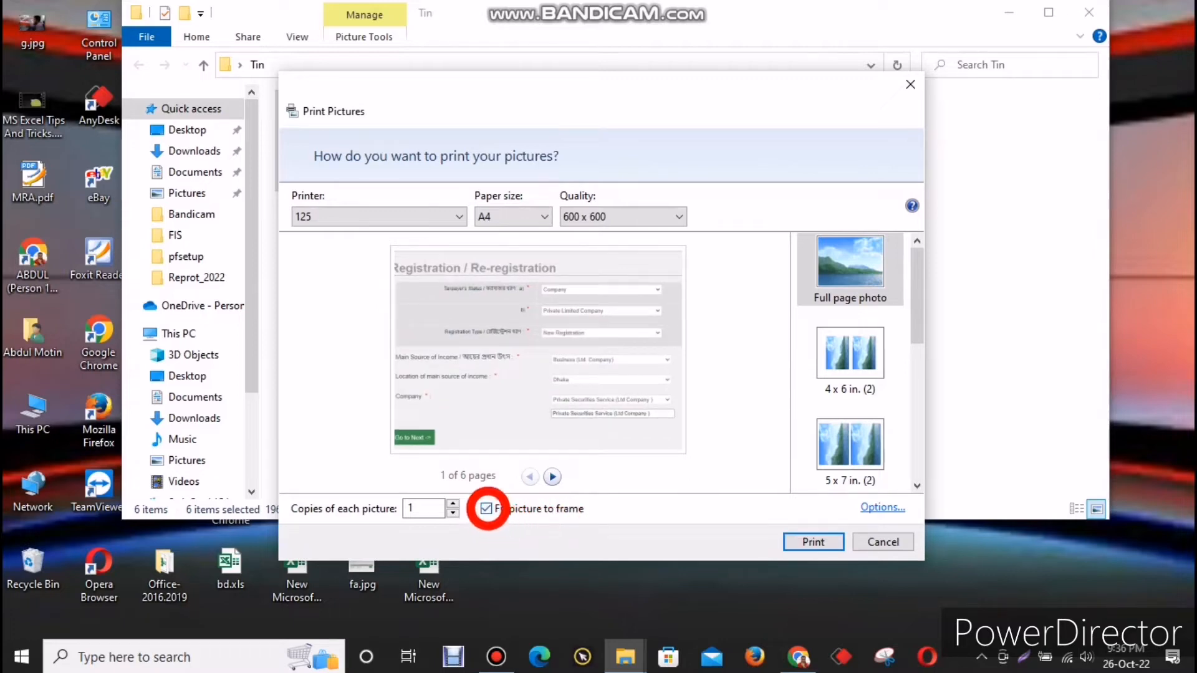
pyautogui.click(487, 508)
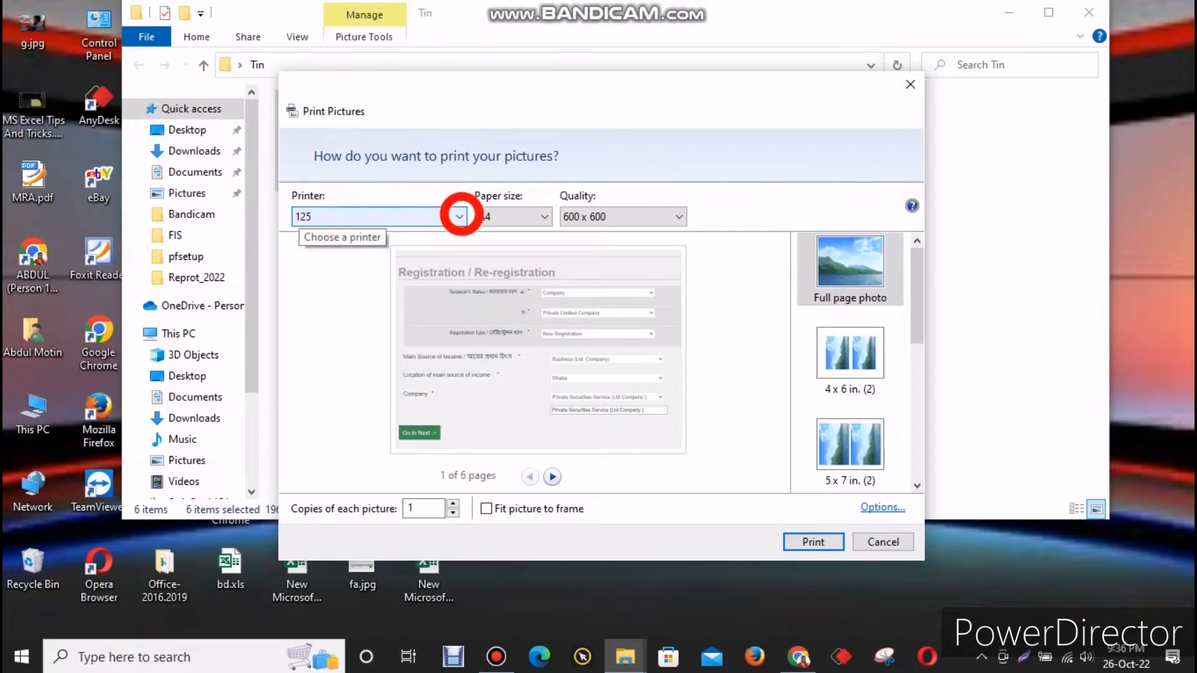
pyautogui.click(460, 217)
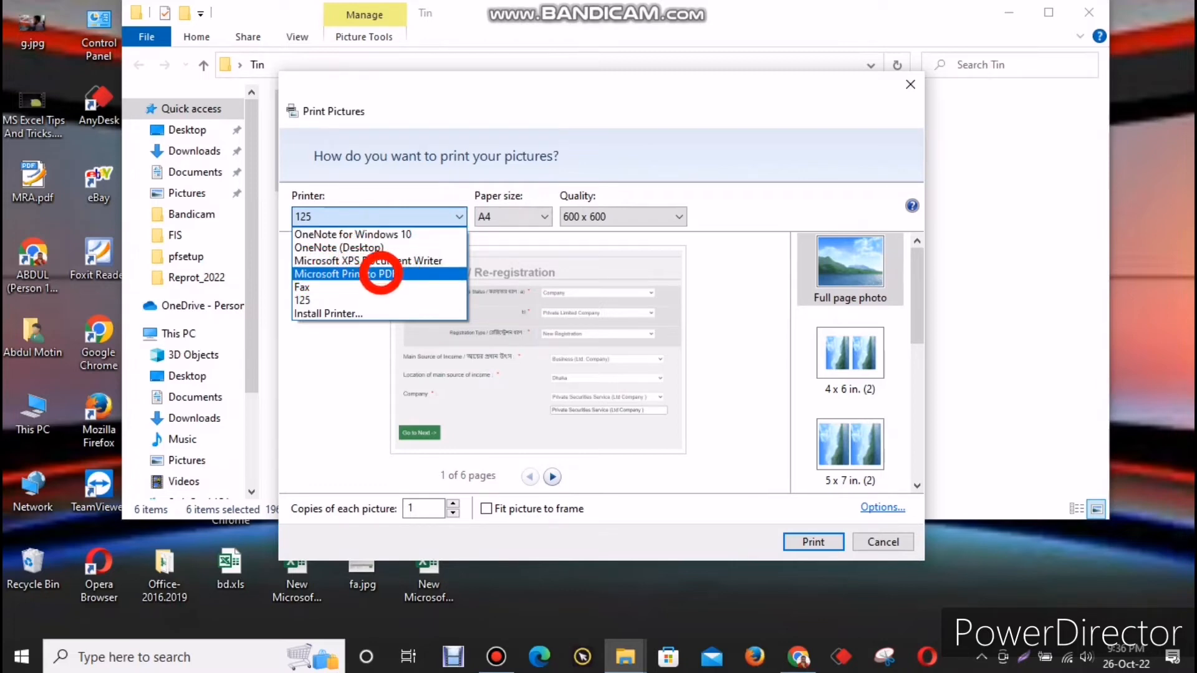
pyautogui.click(380, 273)
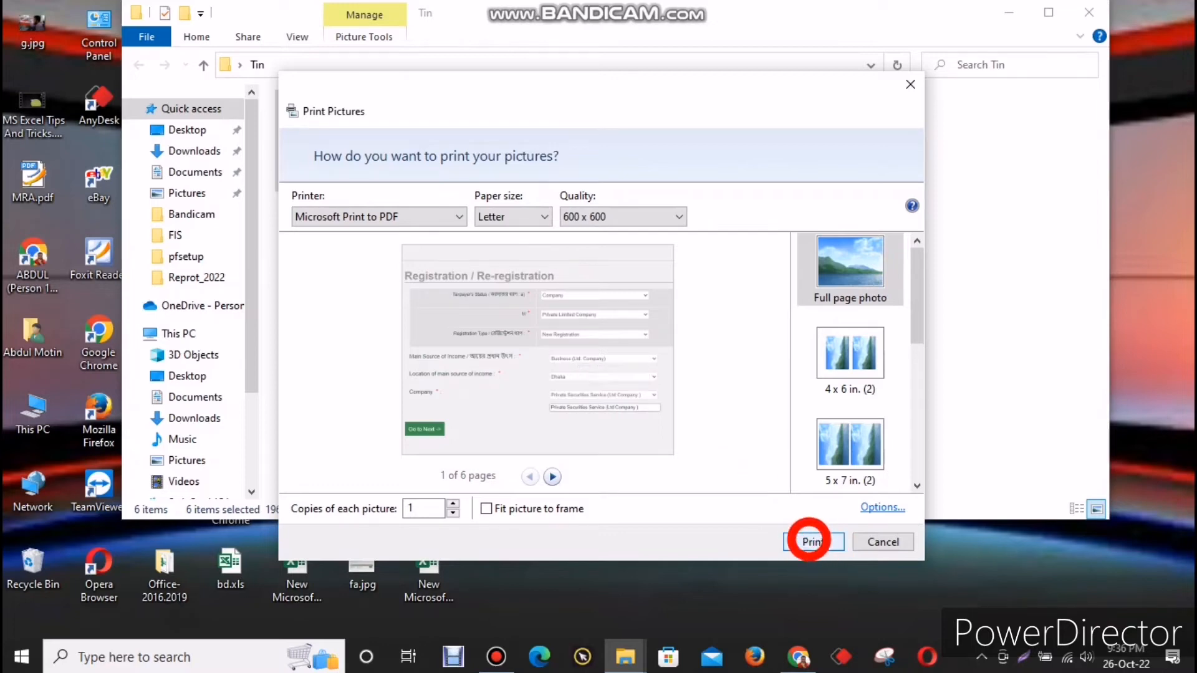
# Step: Print the pictures to a PDF document saved on the Desktop as 1234
pyautogui.click(810, 541)
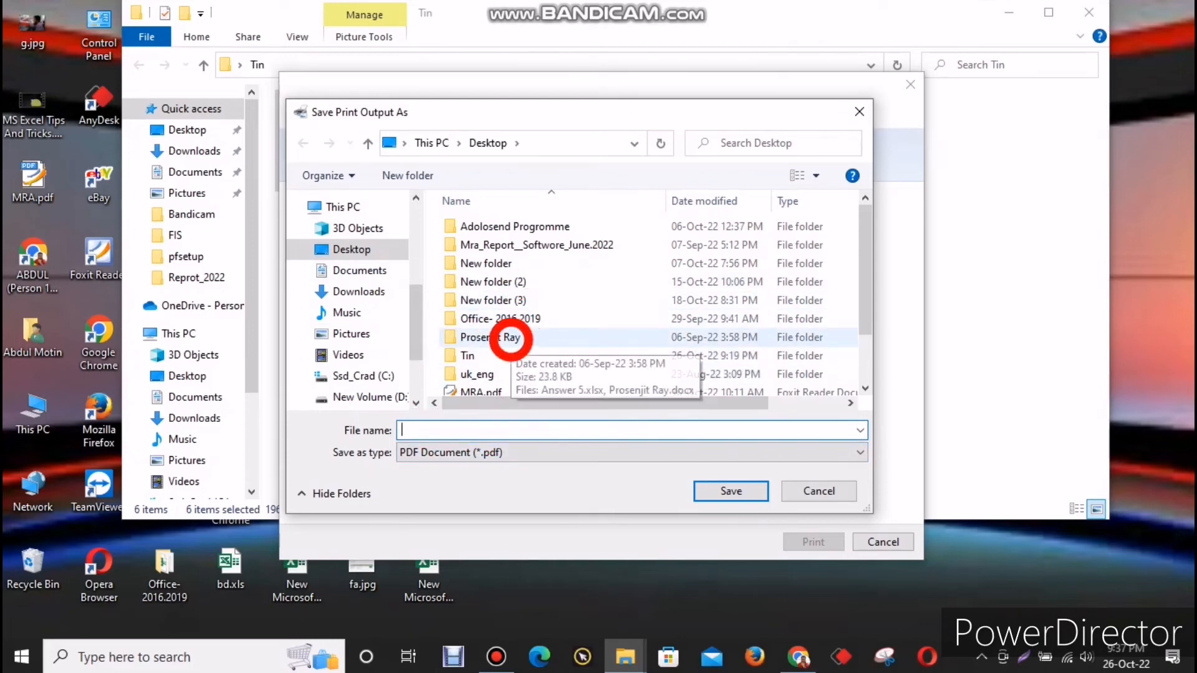
pyautogui.write('1234')
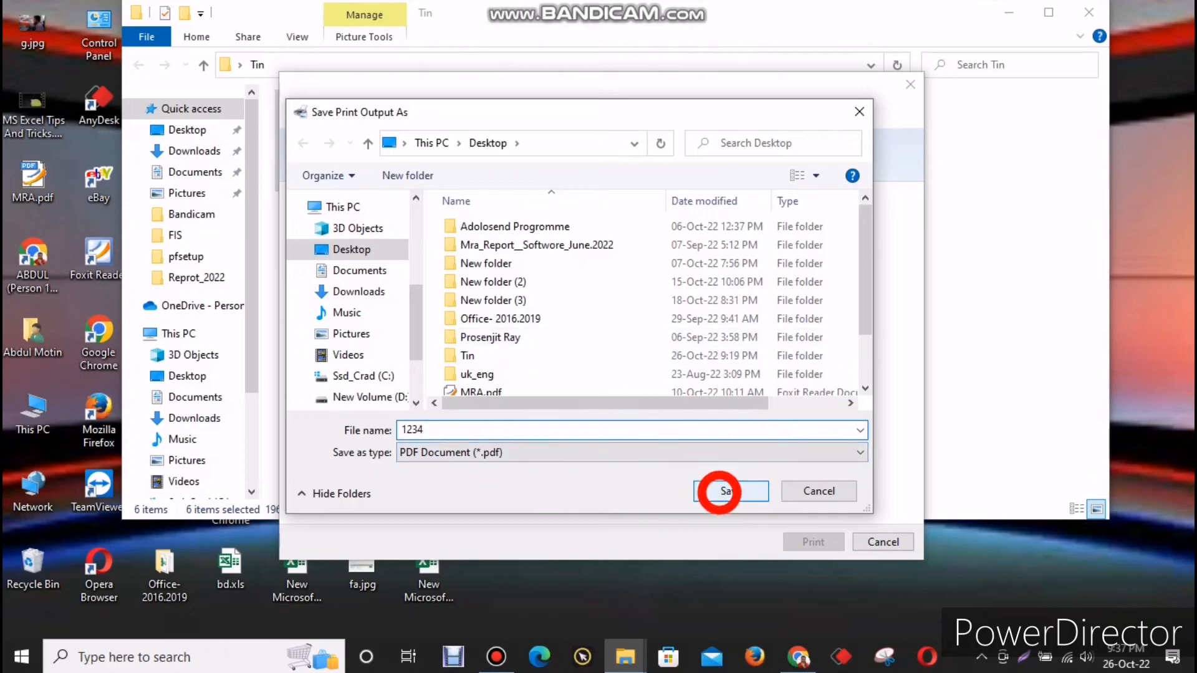
pyautogui.click(719, 491)
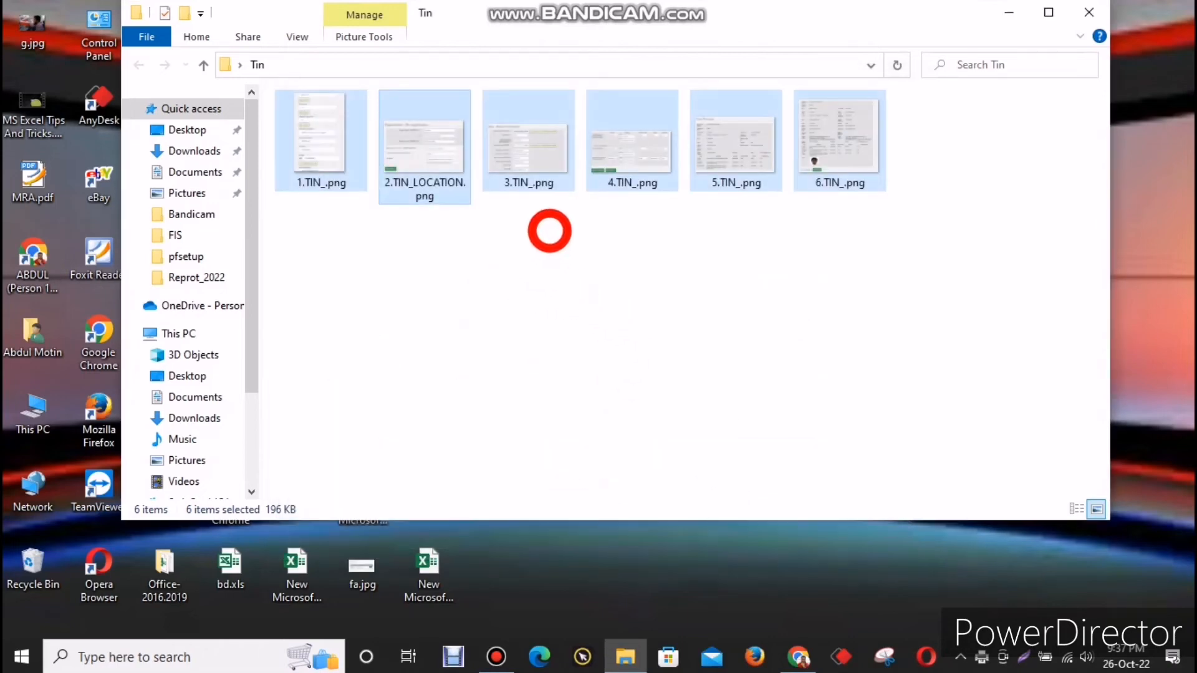
# Step: Close the Tin folder window and move 1234.pdf to the empty desktop area beyond the Tin folder
pyautogui.click(1089, 12)
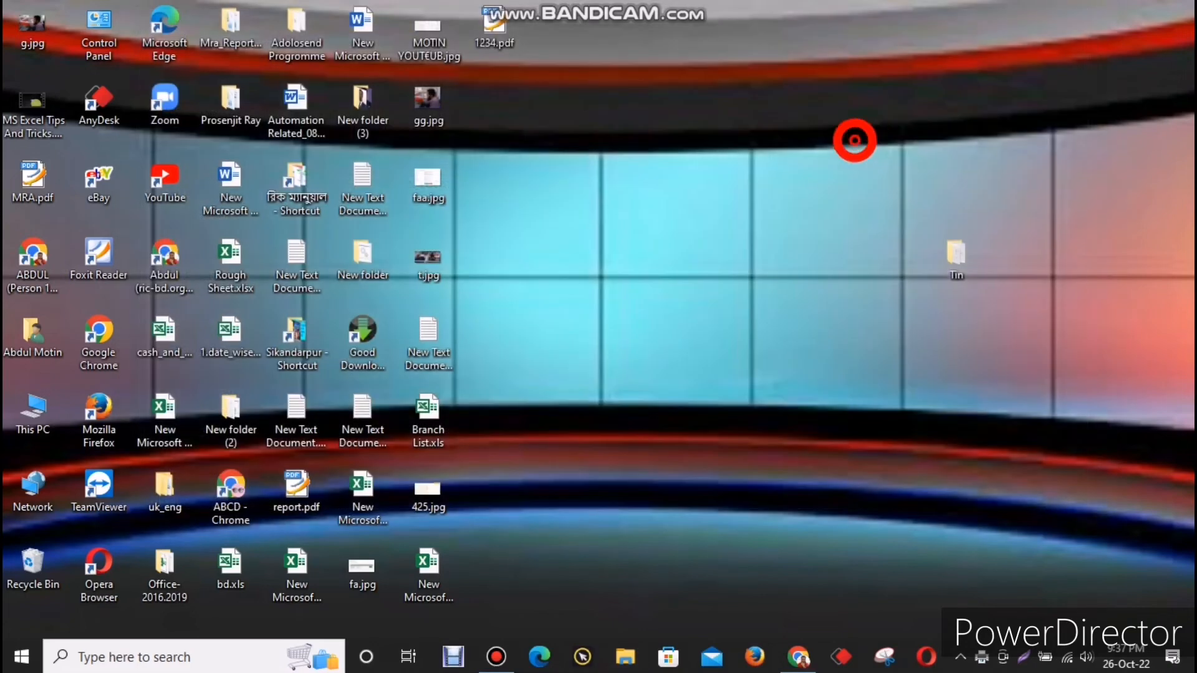
pyautogui.rightClick(854, 141)
pyautogui.click(896, 182)
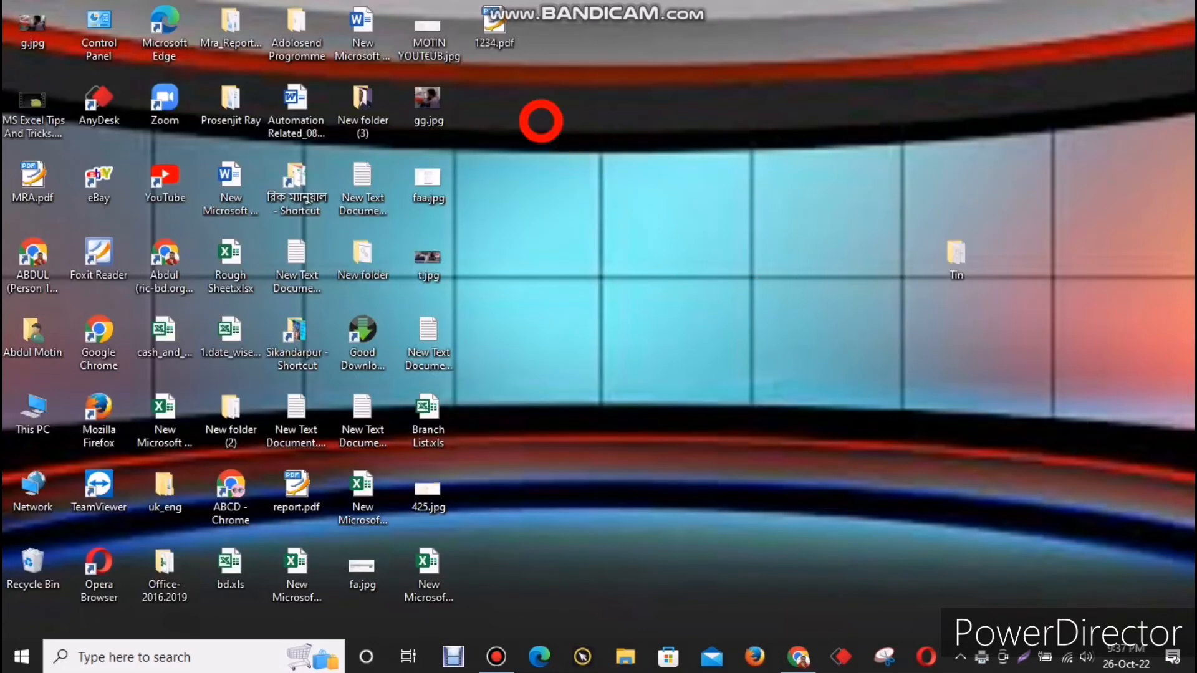
pyautogui.moveTo(499, 27); pyautogui.dragTo(1154, 228)
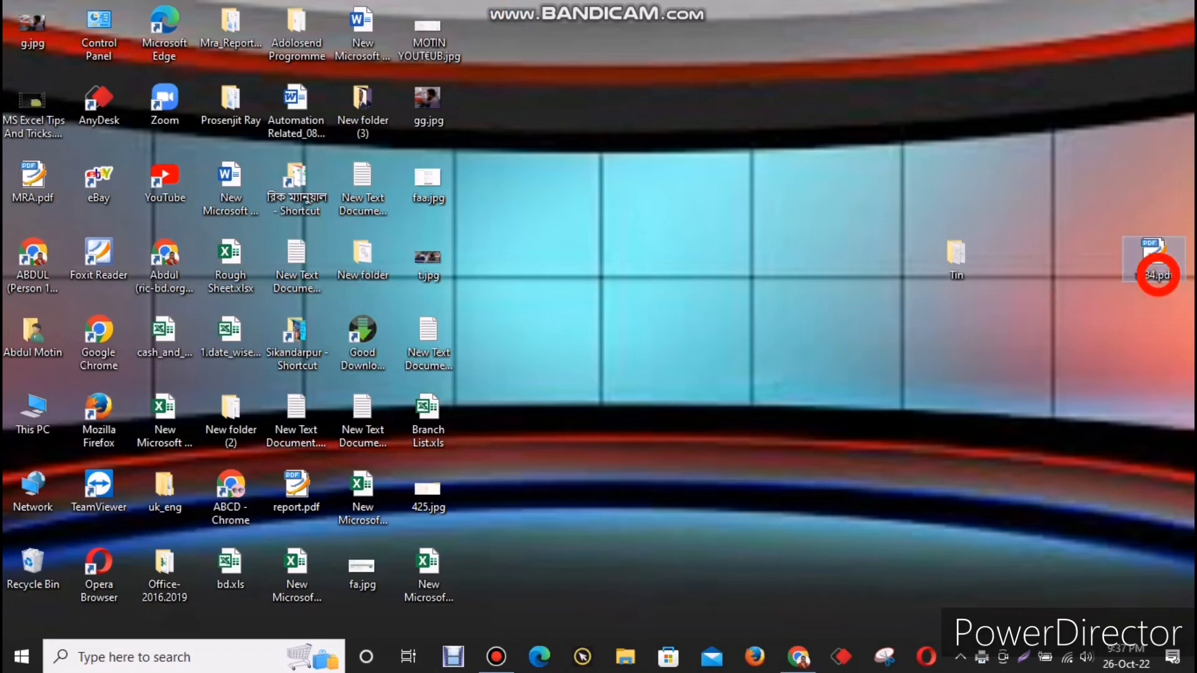
pyautogui.moveTo(1157, 274); pyautogui.dragTo(1087, 185)
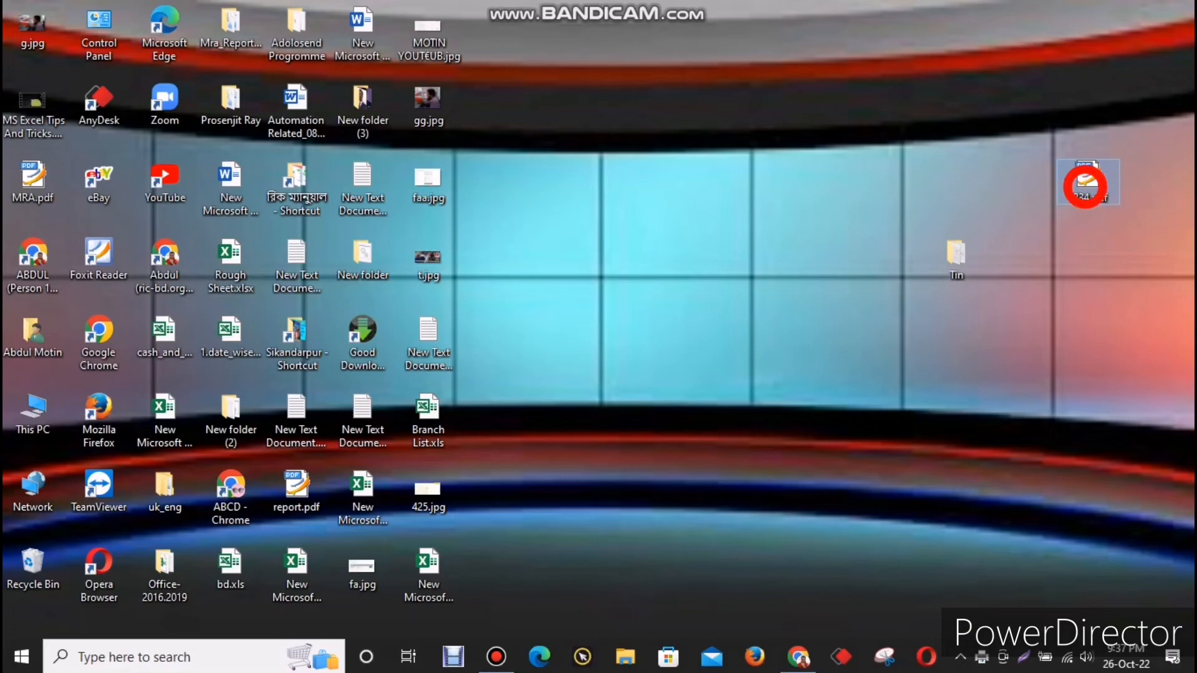
# Step: Open 1234.pdf at 50% zoom and look through its pages to the last one
pyautogui.doubleClick(1085, 185)
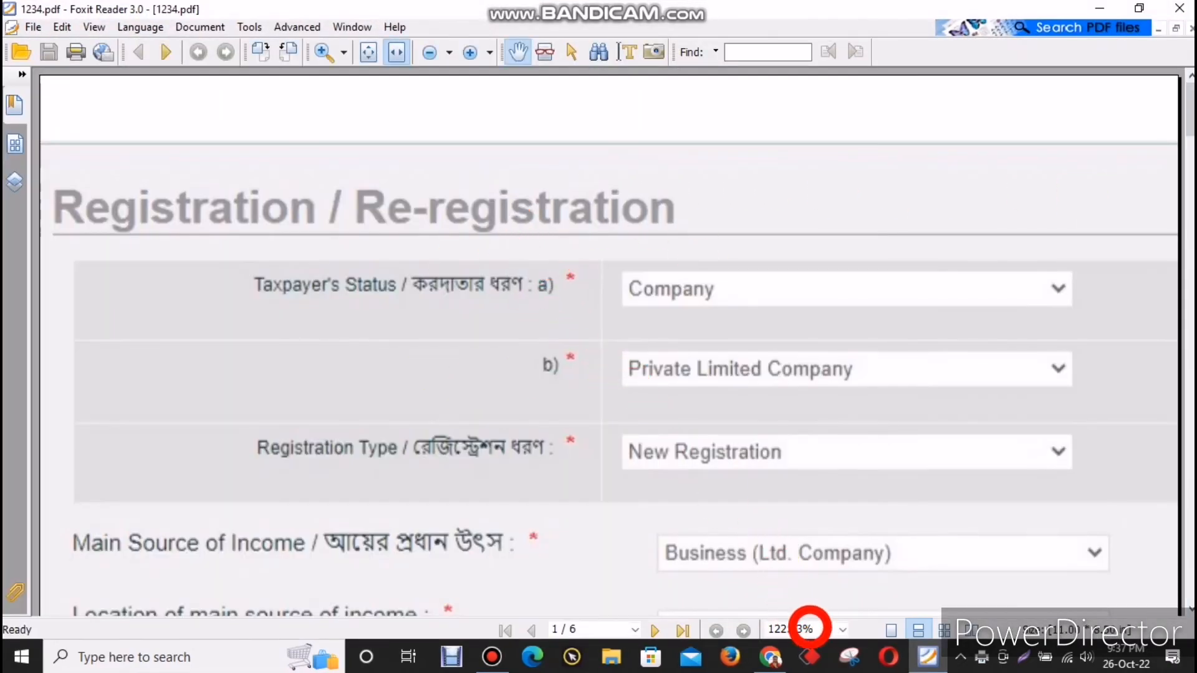
pyautogui.click(840, 629)
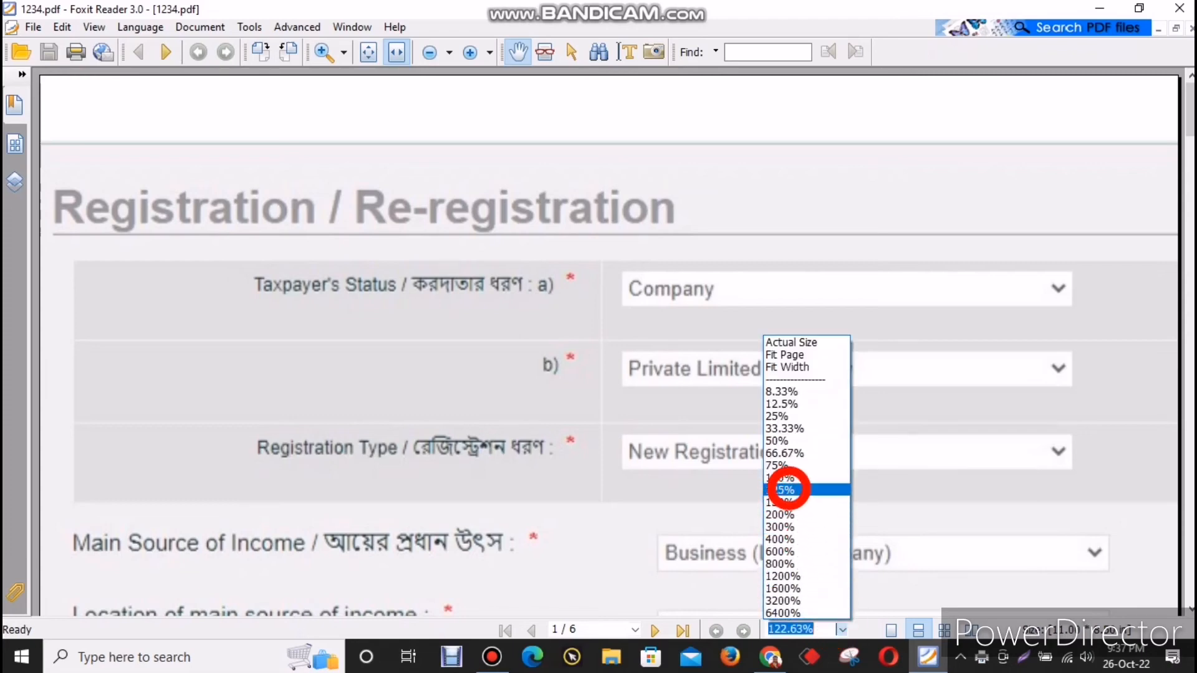
pyautogui.click(778, 441)
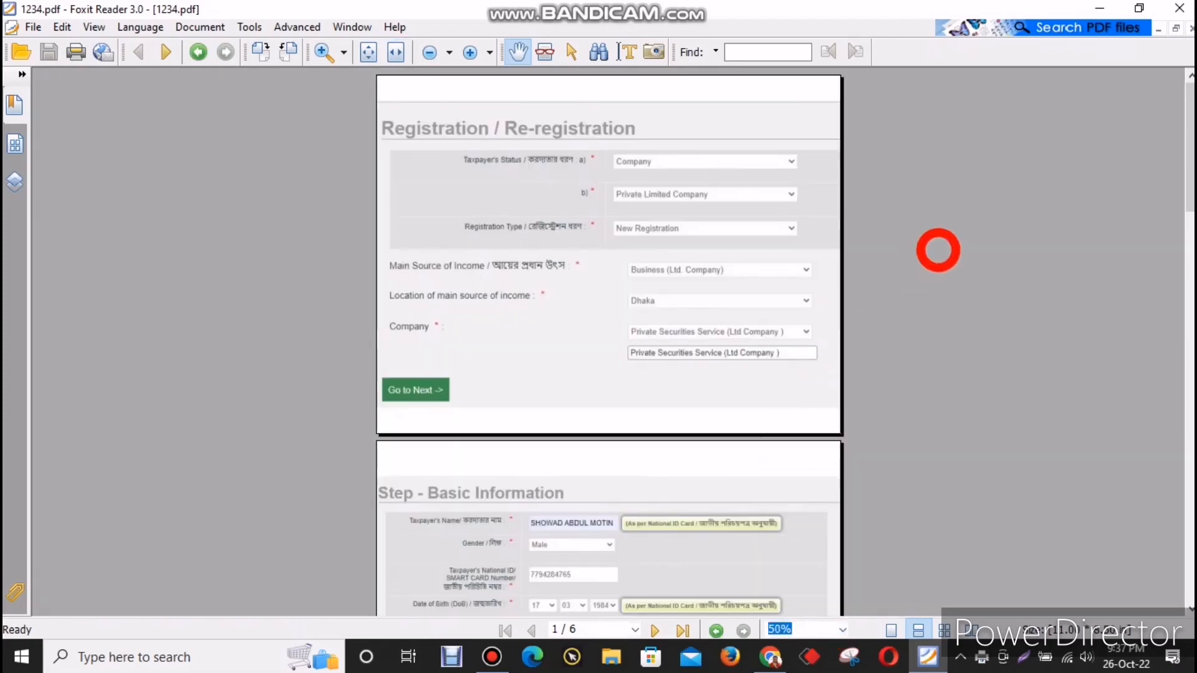
pyautogui.scroll(-15, 641, 200)
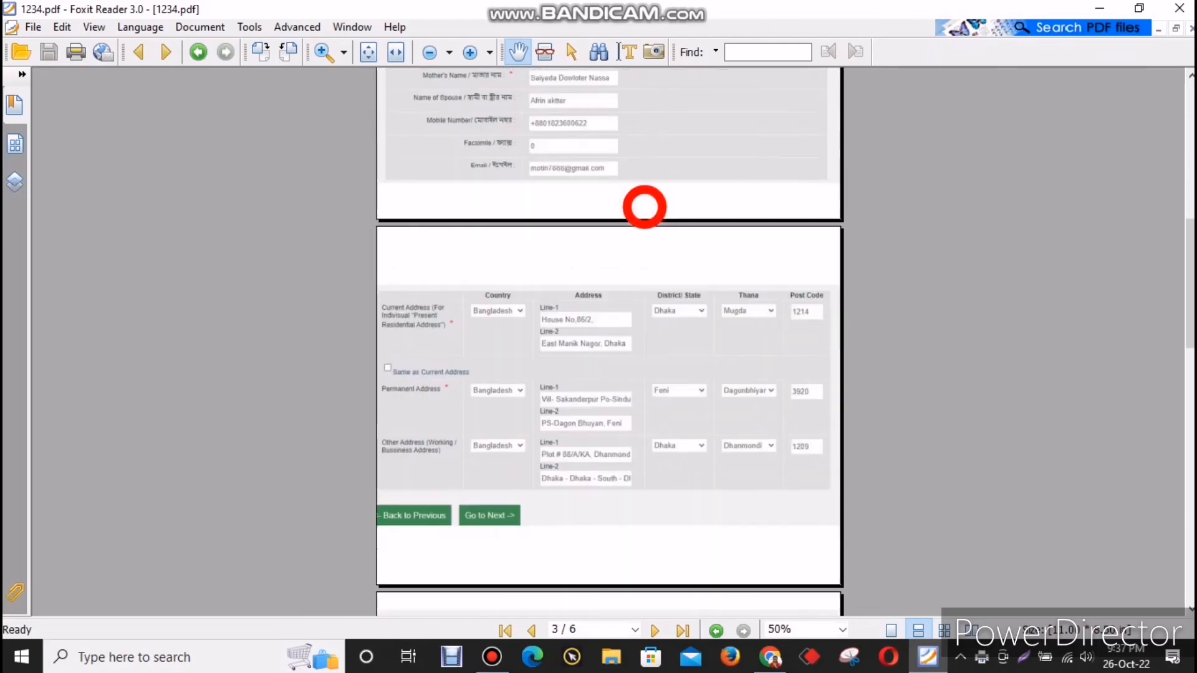
pyautogui.scroll(-12, 652, 223)
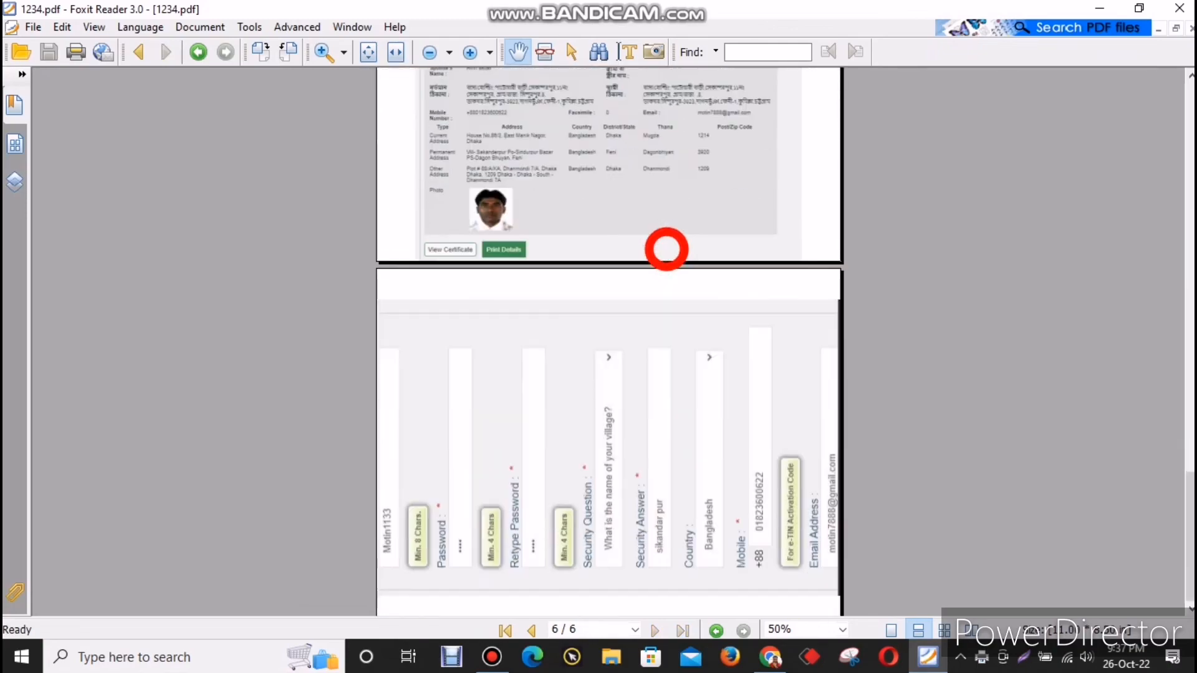
# Step: Review the pages of 1234.pdf between the first and the last once more, return to the first page and close the PDF
pyautogui.scroll(12, 668, 252)
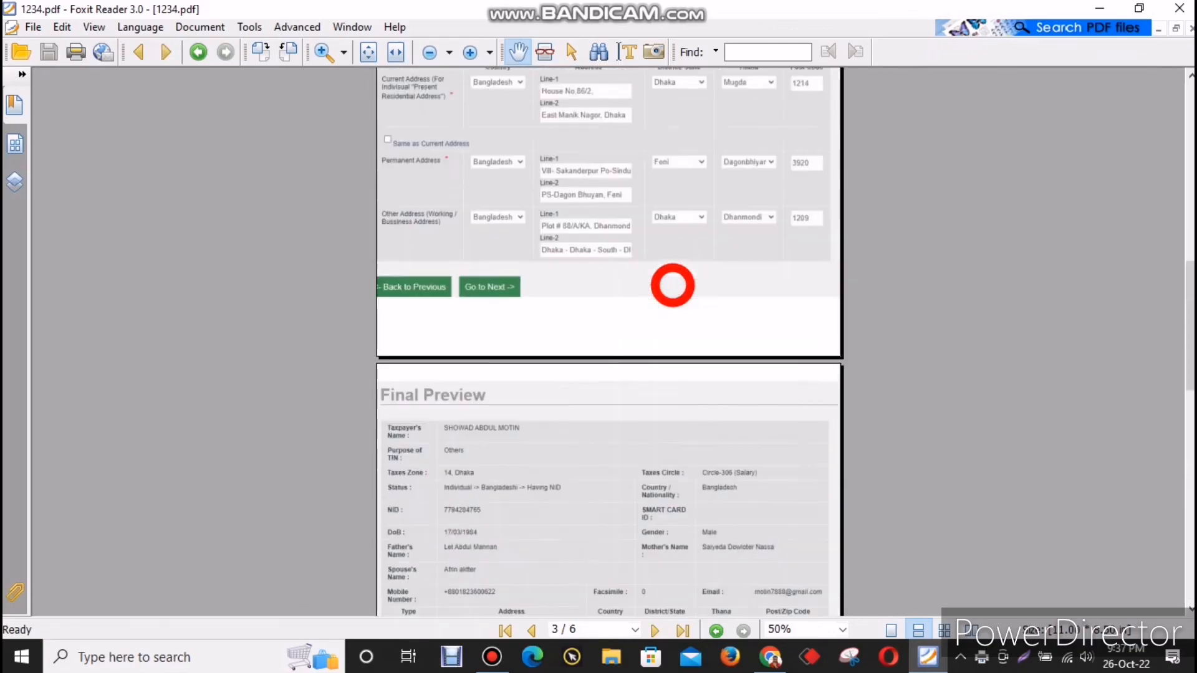
pyautogui.scroll(8, 673, 285)
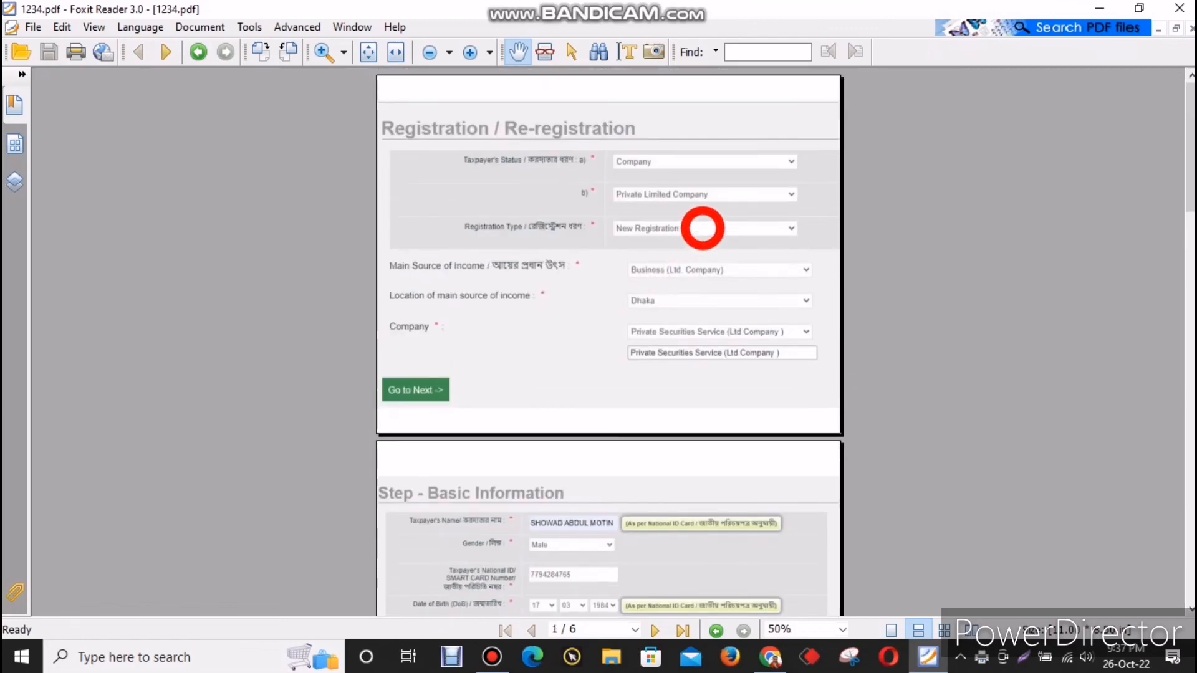
pyautogui.scroll(-3, 705, 227)
pyautogui.scroll(-5, 703, 227)
pyautogui.scroll(-15, 702, 227)
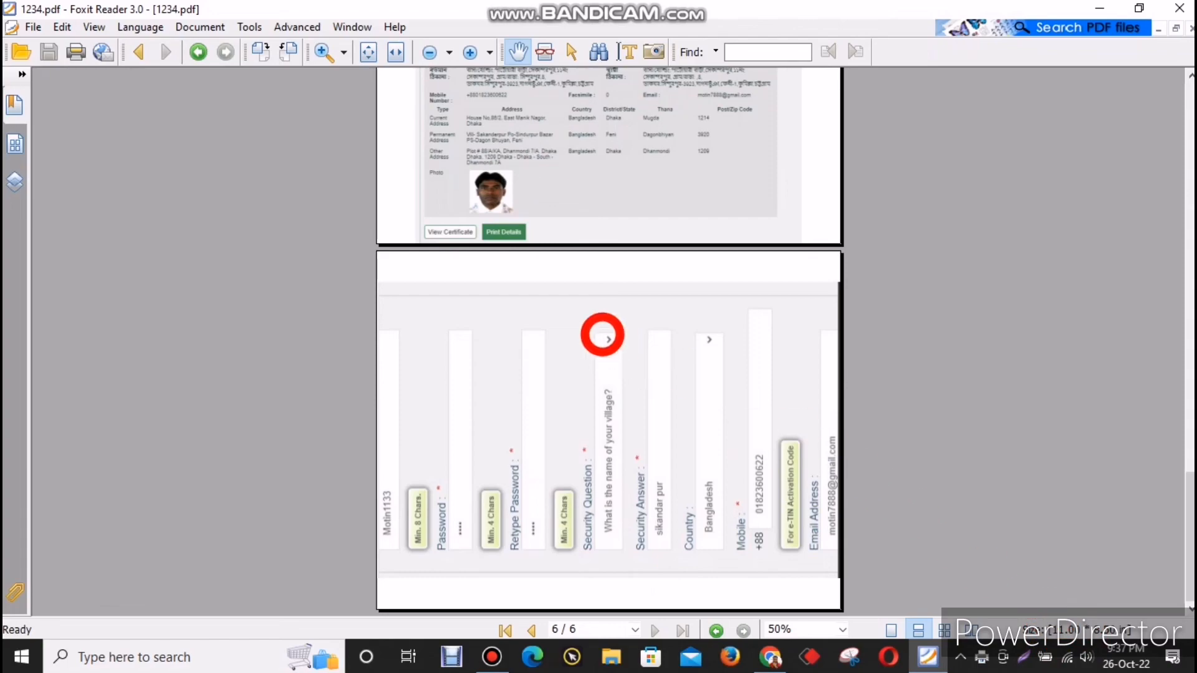
pyautogui.scroll(20, 601, 334)
pyautogui.scroll(10, 607, 312)
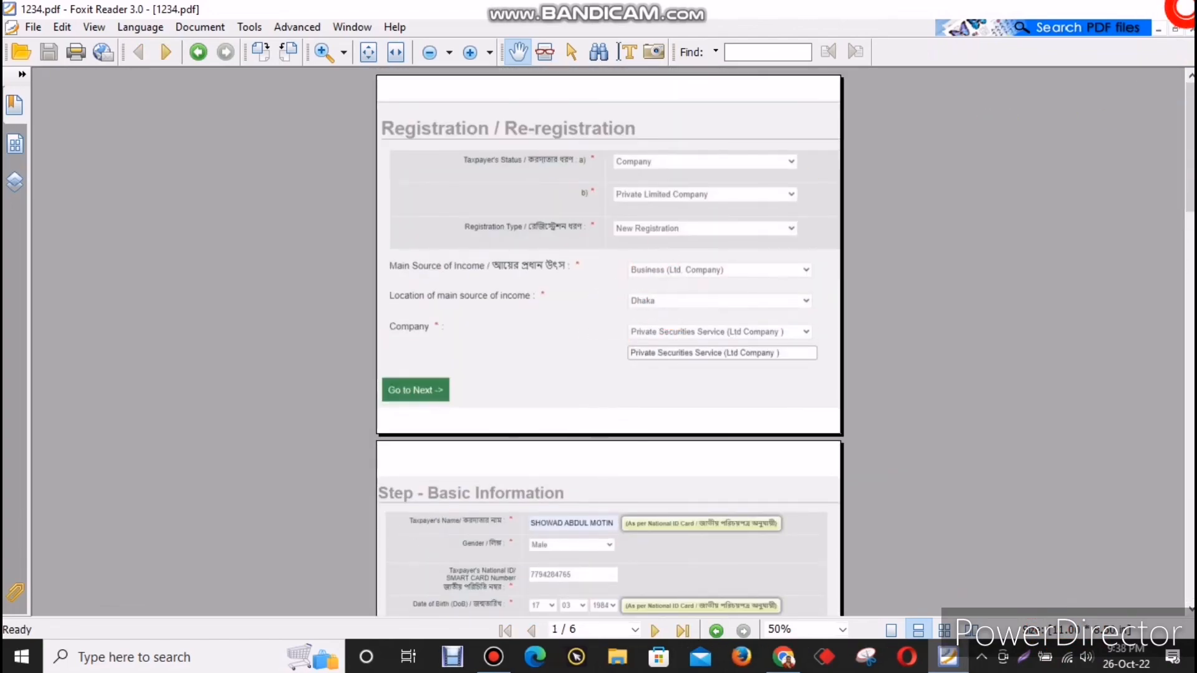
pyautogui.click(1180, 9)
pyautogui.rightClick(1078, 181)
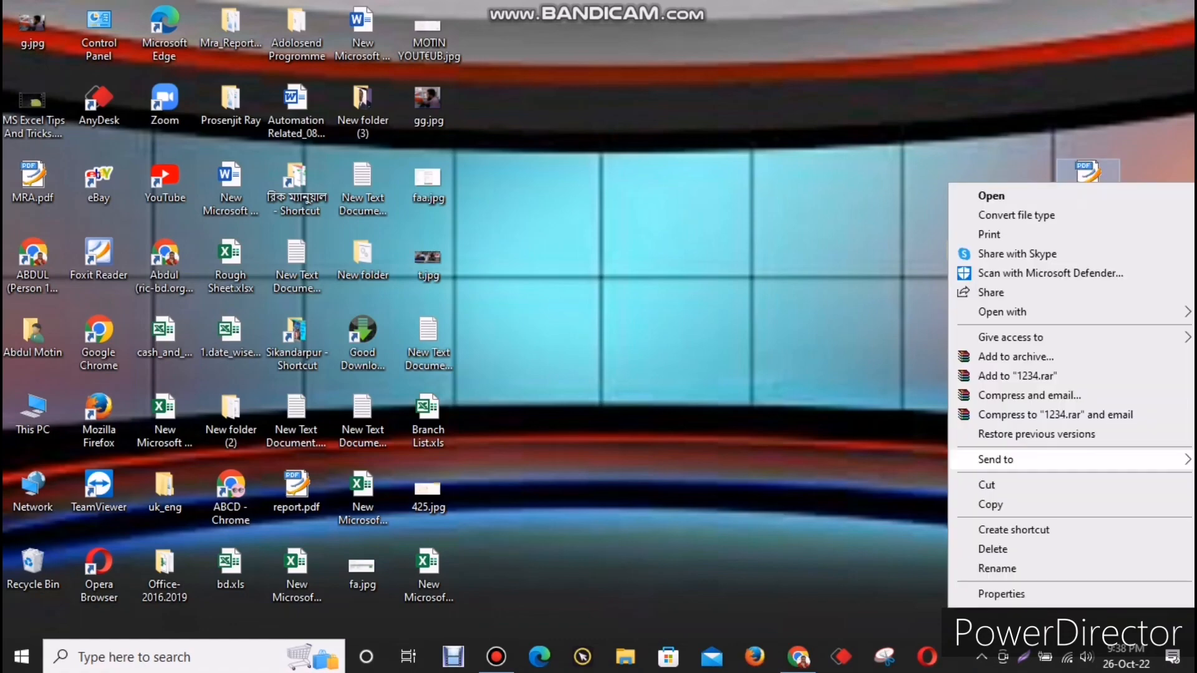
pyautogui.rightClick(769, 291)
pyautogui.click(805, 333)
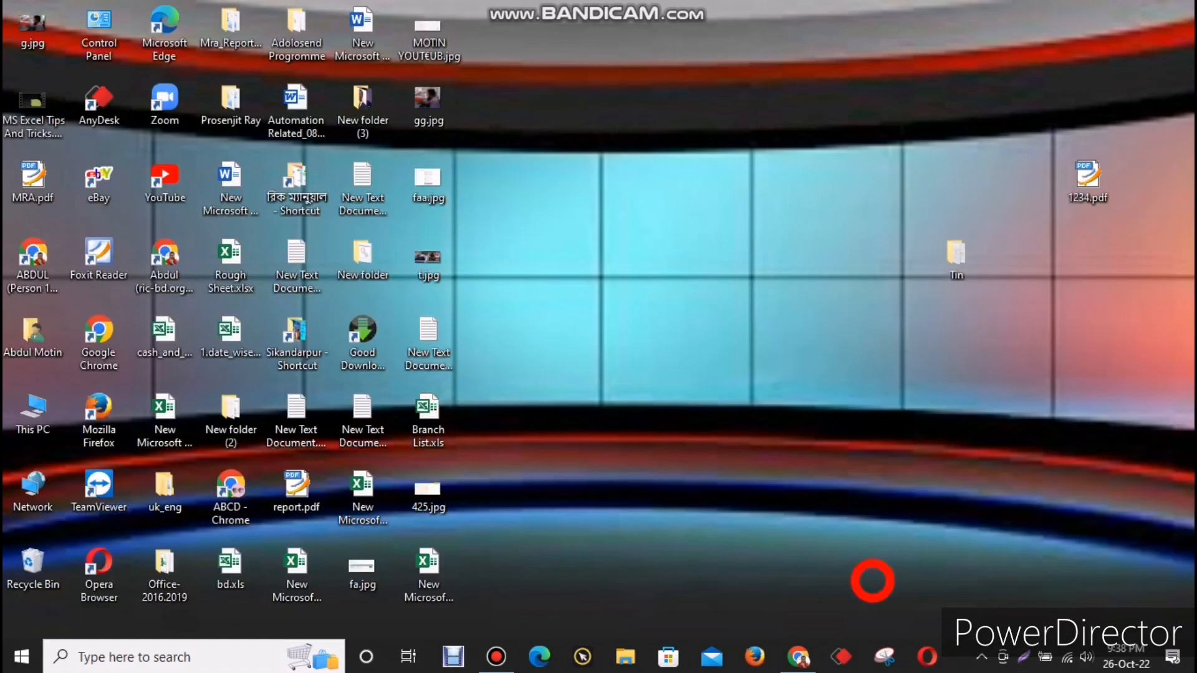